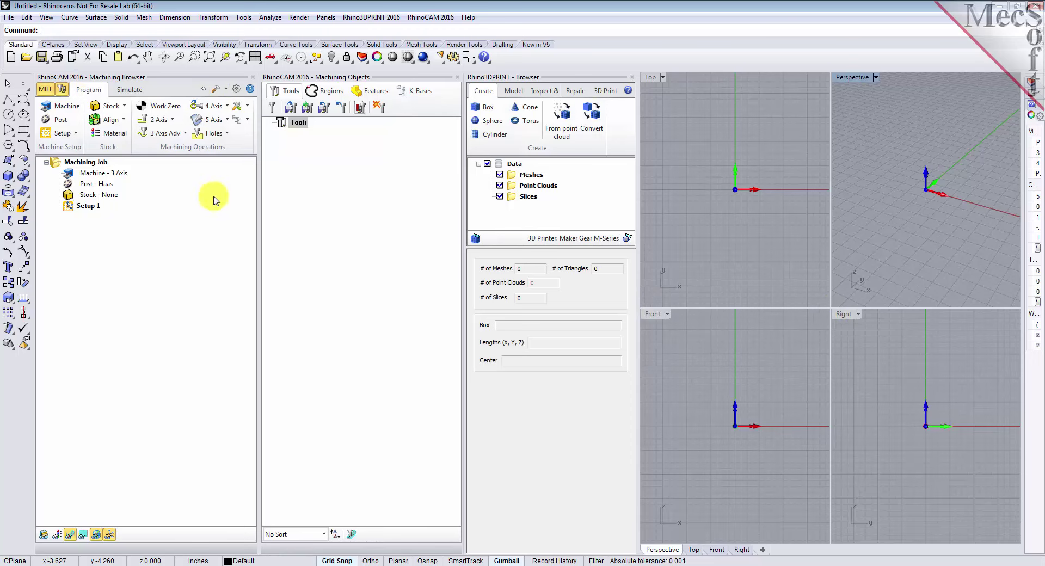
Close the docked RhinoCAM Machining Browser, Machining Objects and Rhino3DPRINT Browser windows
click(253, 77)
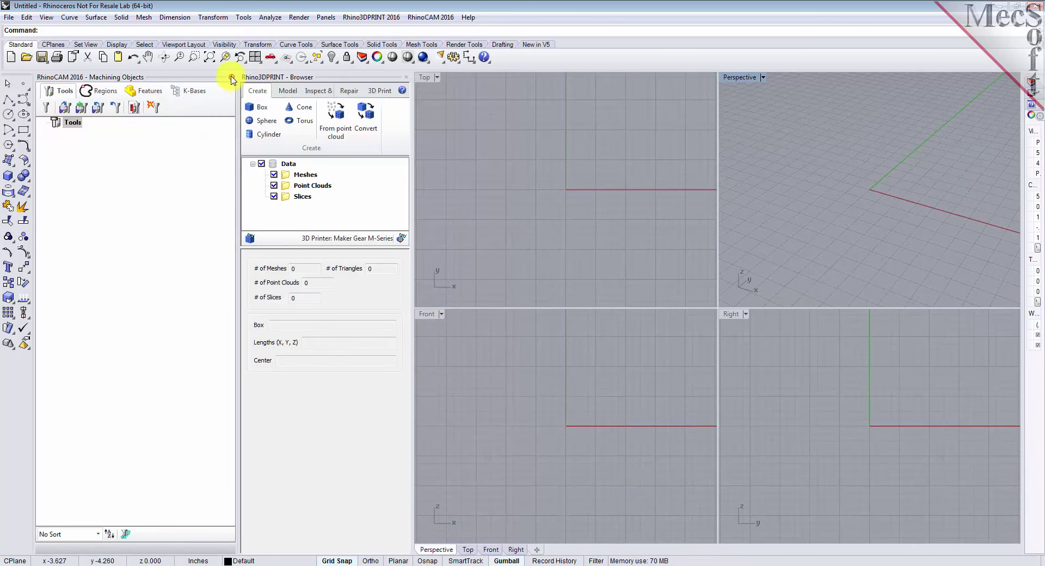
click(230, 77)
click(205, 78)
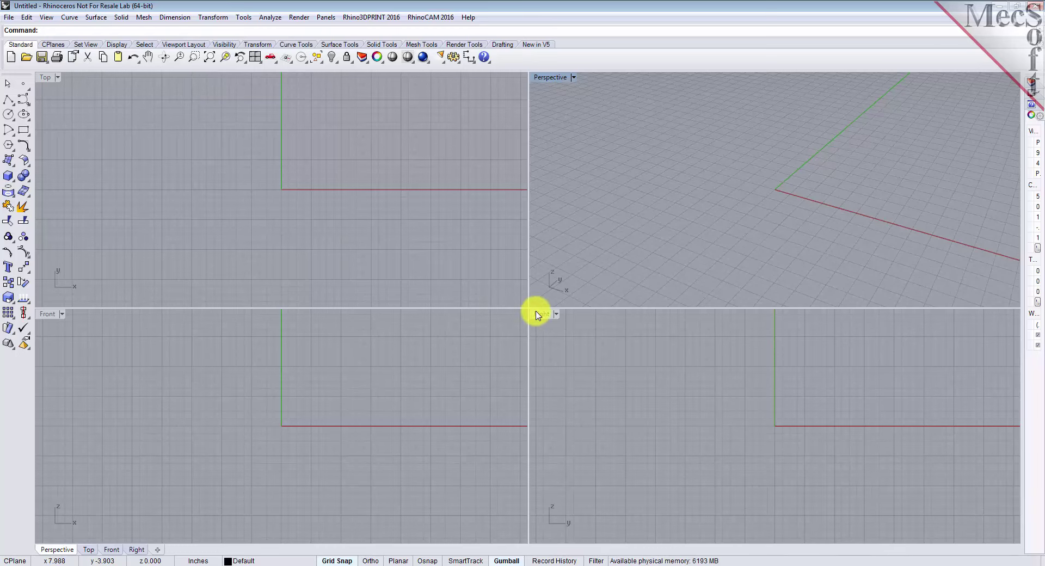
Load the RhinoCAM MILL module and dock Machining Objects beneath a slightly widened Machining Browser, giving the Machining Browser more height
click(455, 22)
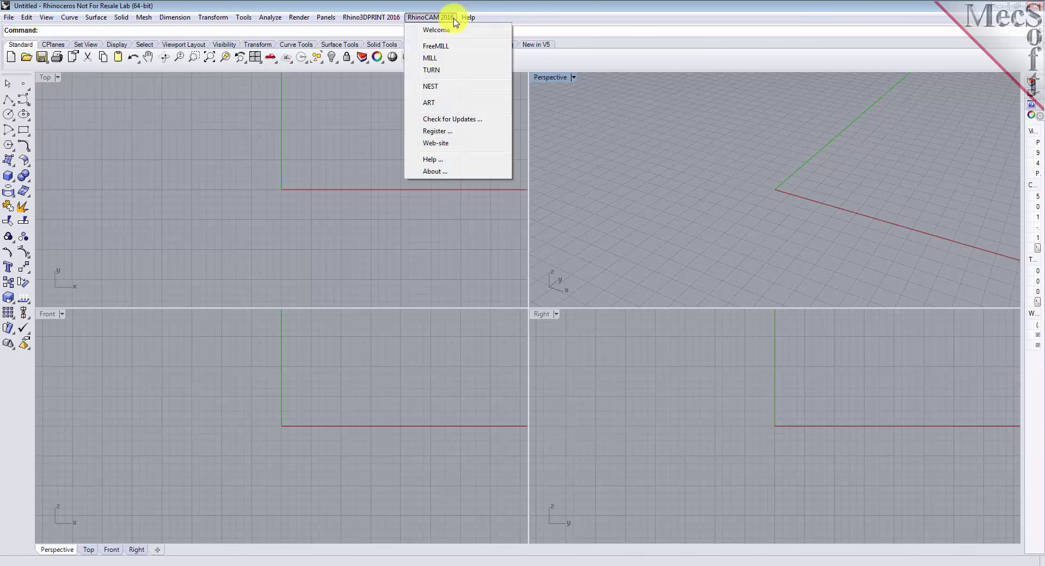
click(466, 59)
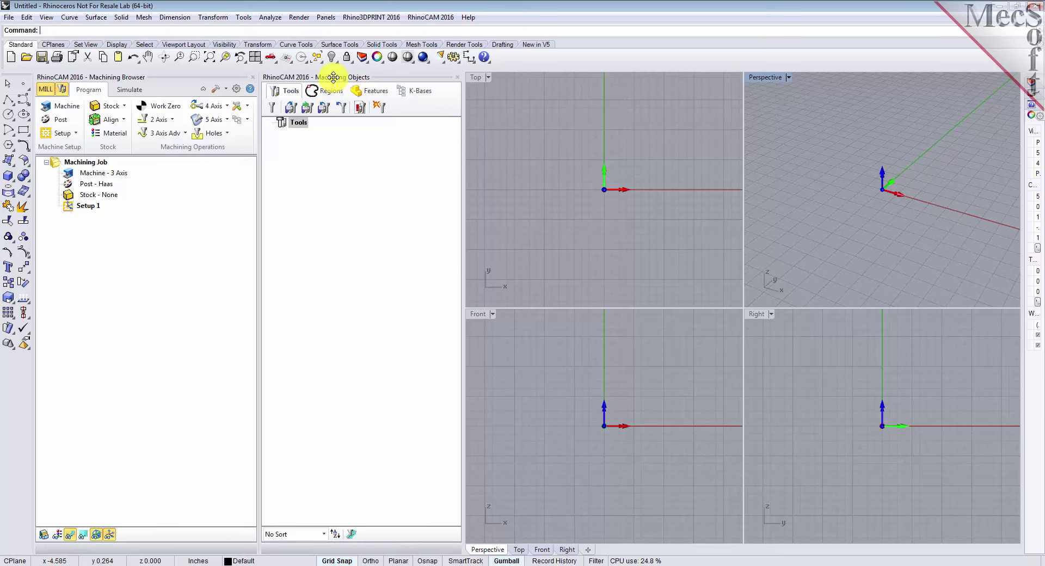
drag(333, 77, 116, 444)
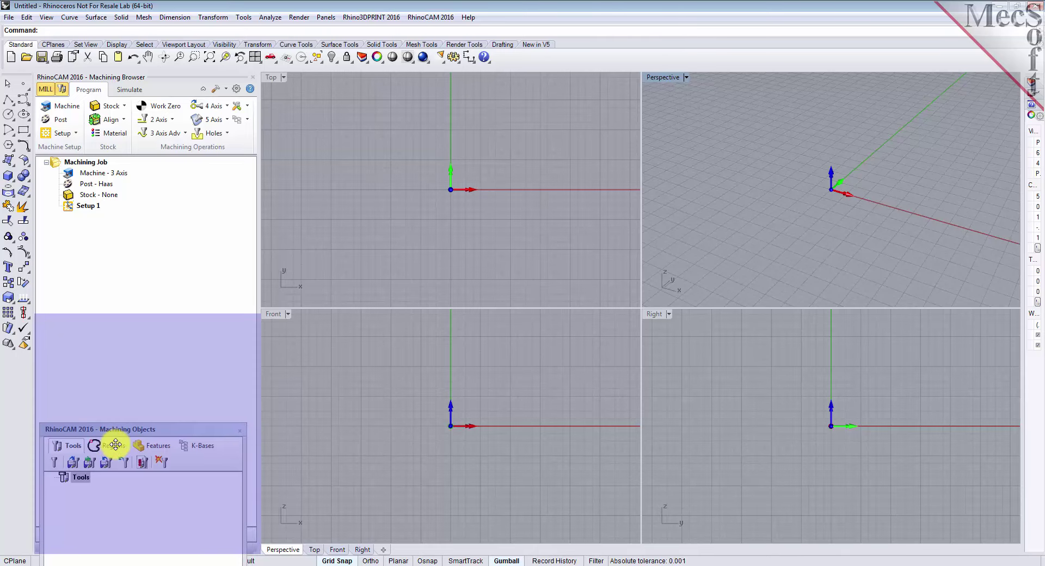
drag(115, 445, 113, 443)
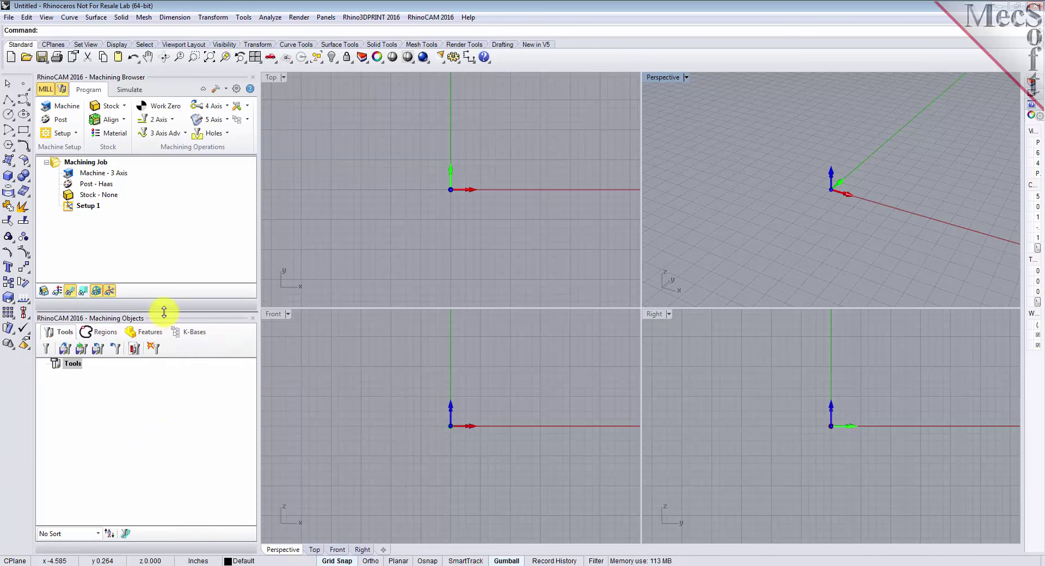
drag(164, 312, 164, 375)
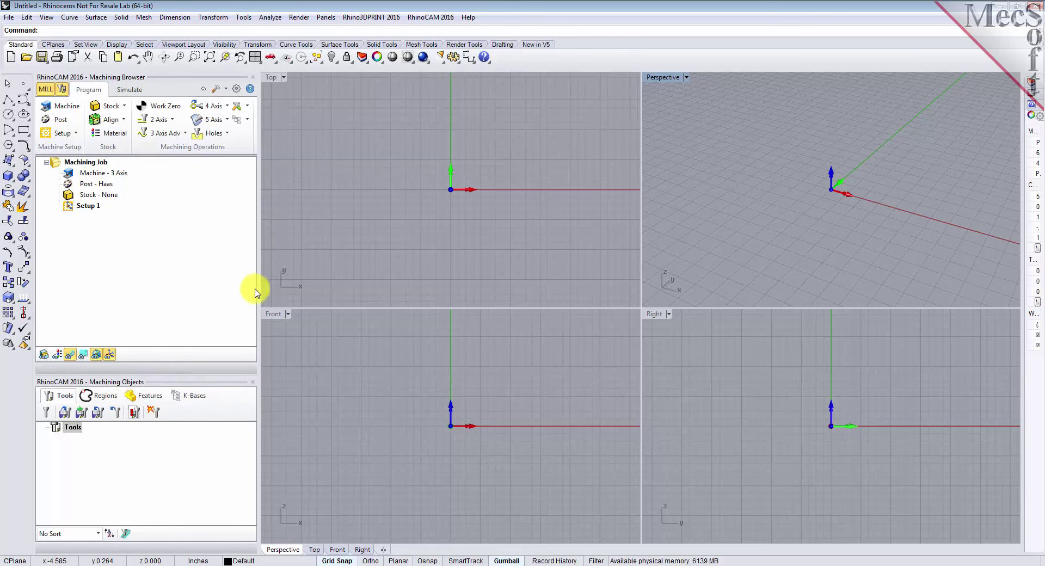
mouse_move(255, 291)
mouse_down()
mouse_move(287, 290)
mouse_move(262, 295)
mouse_up()
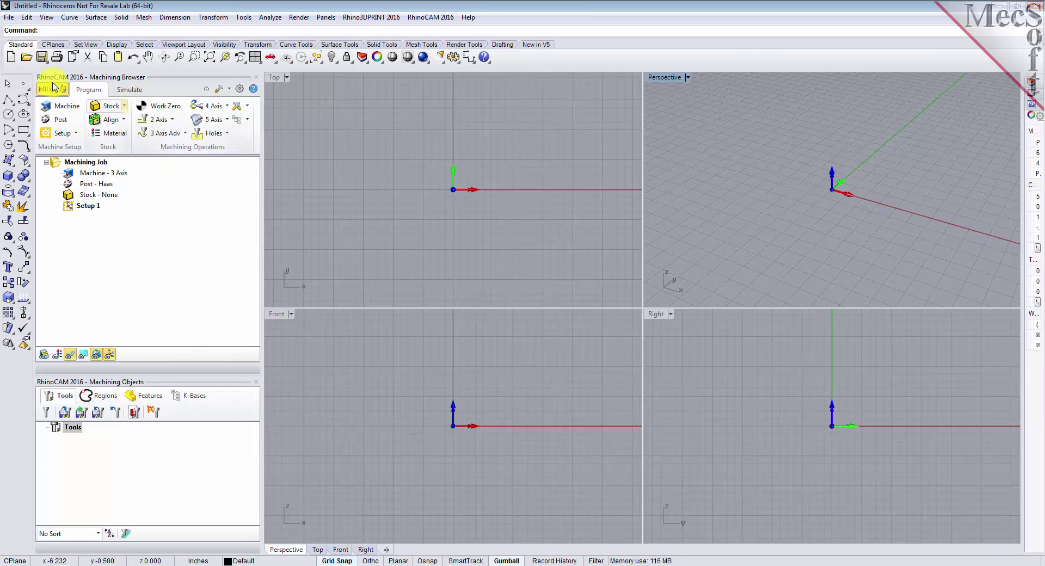
Open MILLQuickStartTutorial.3dm from the QuickStart folder and maximize the Perspective viewport
click(10, 17)
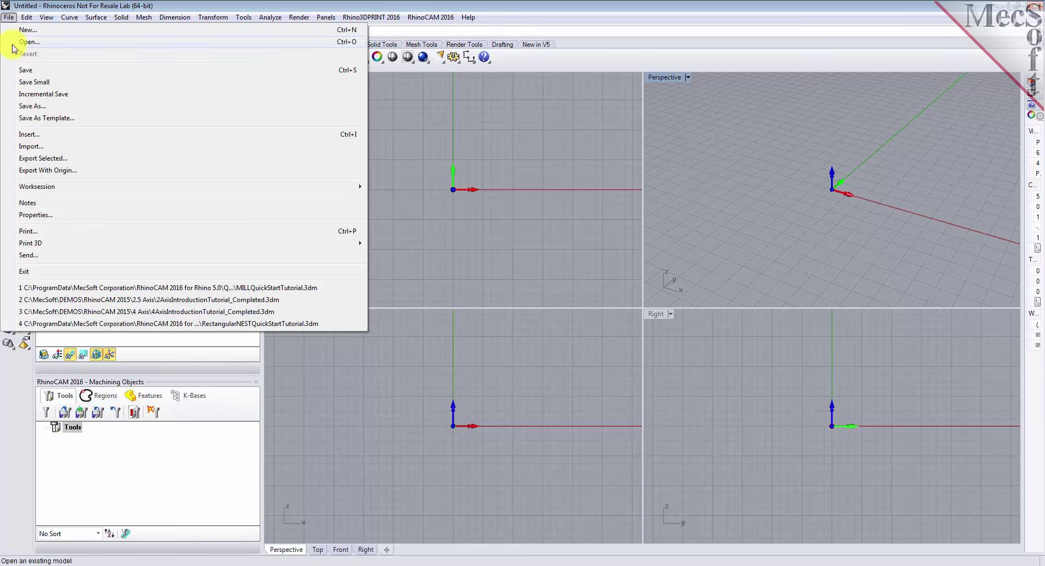
click(32, 46)
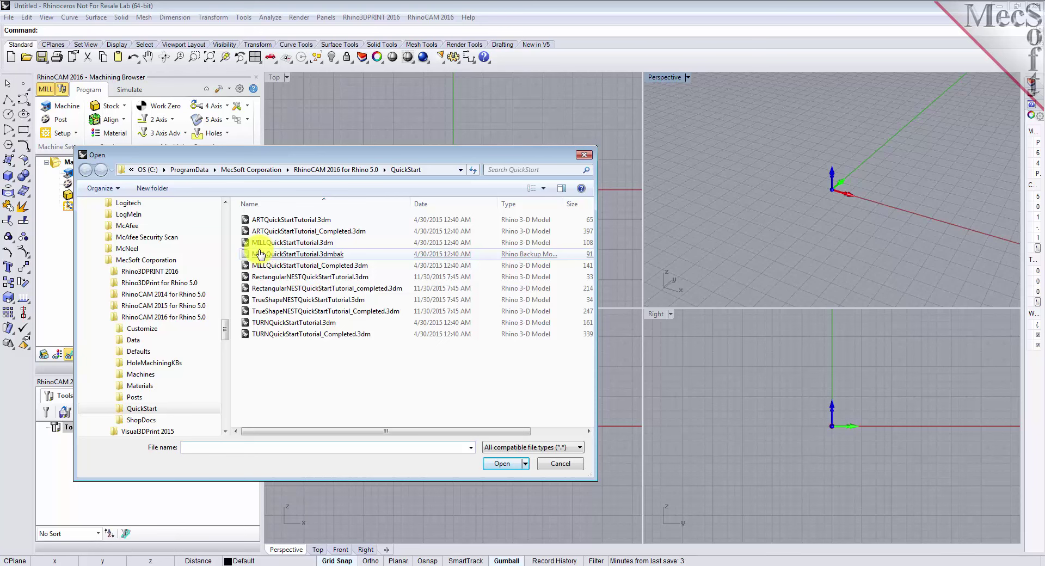
double_click(321, 244)
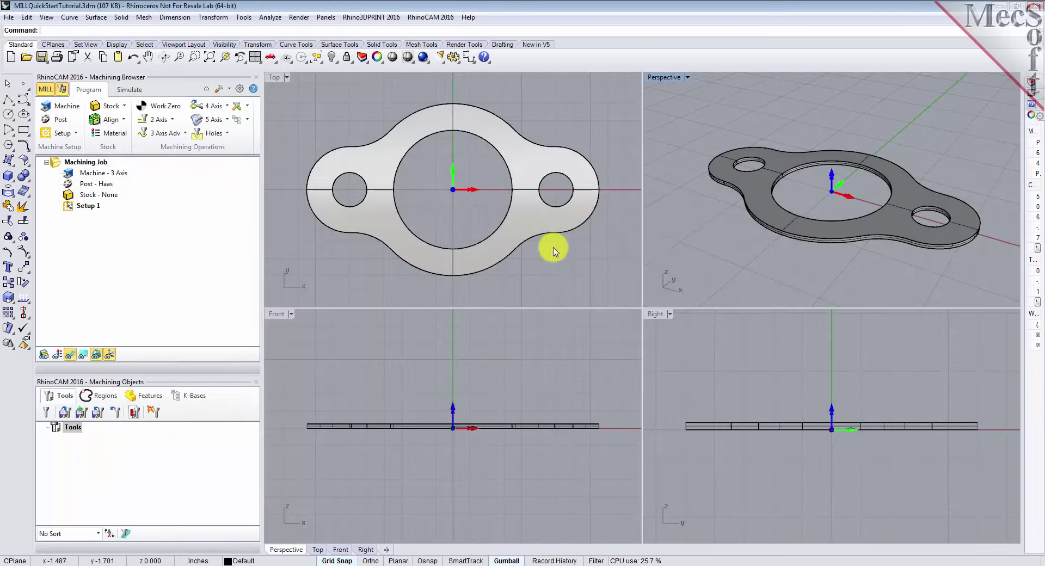
double_click(668, 79)
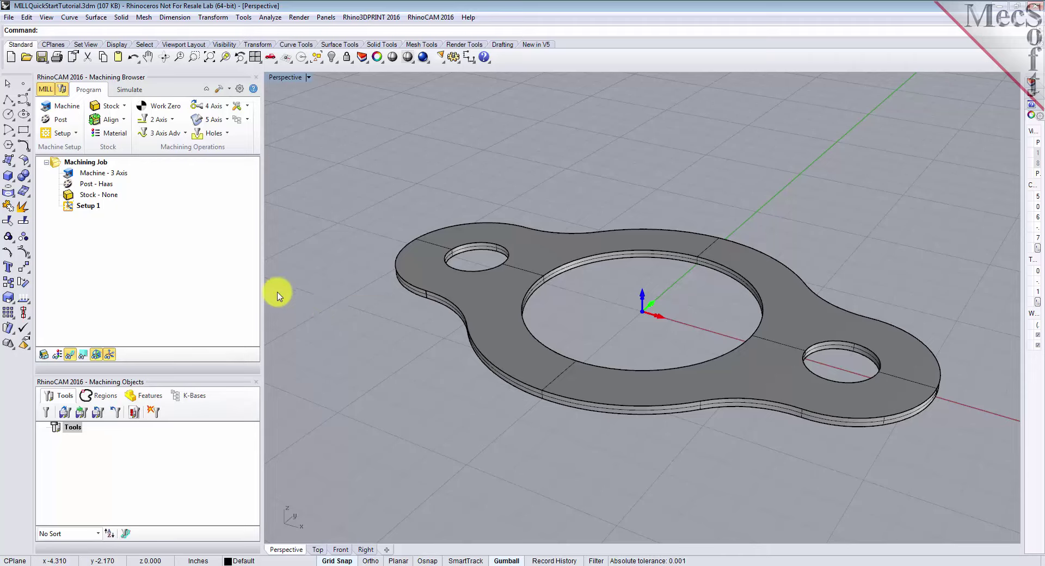
Define the machine tool for the machining job with 3 Axis as the number of axes
click(67, 107)
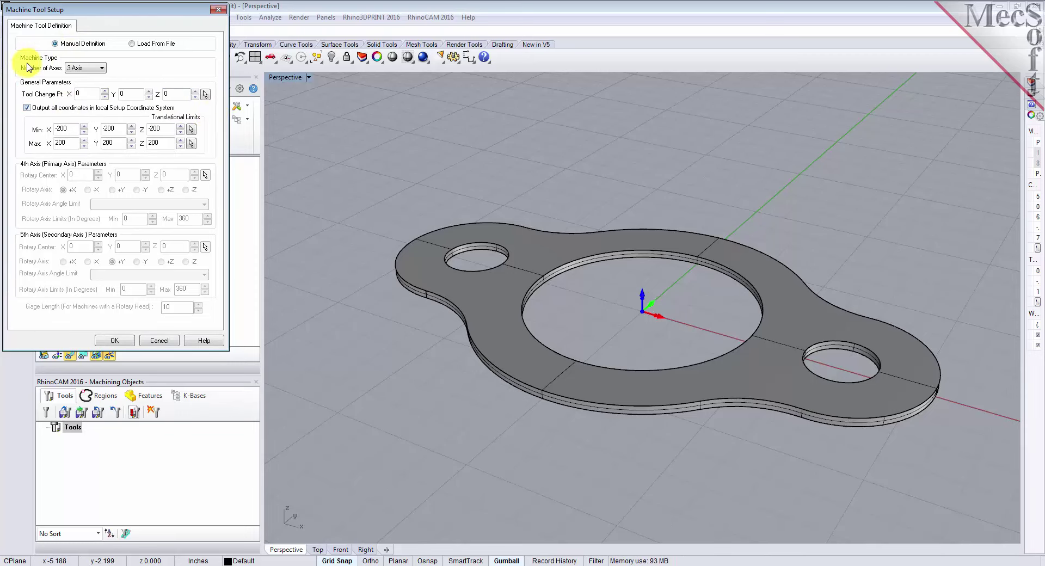
click(99, 70)
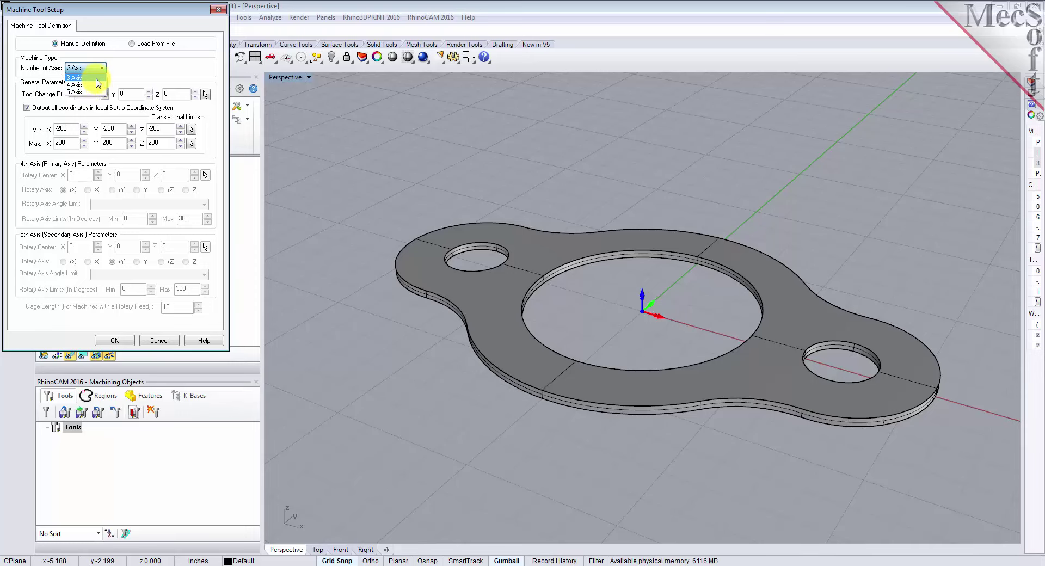
click(96, 78)
click(116, 339)
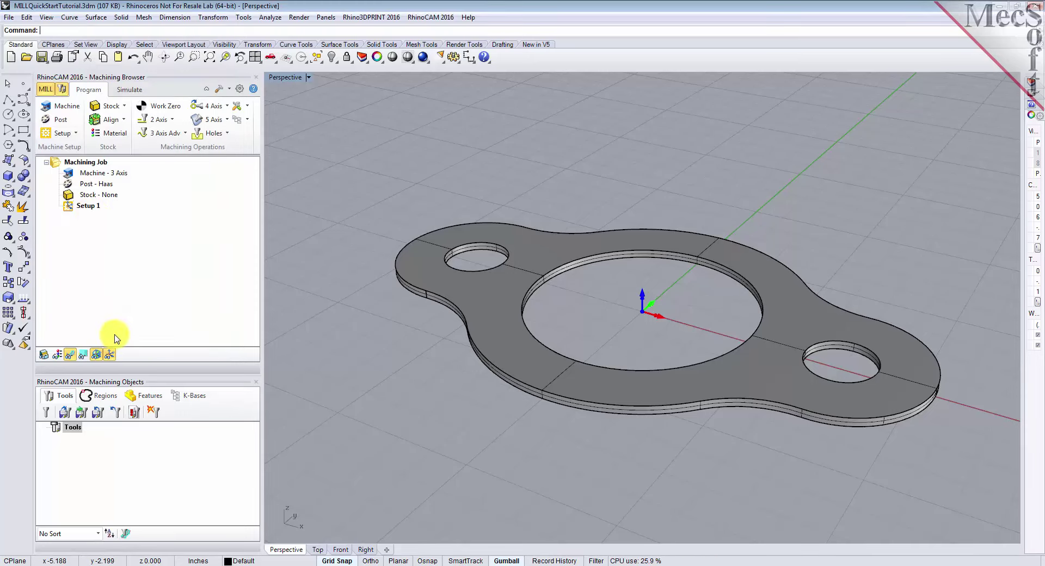
click(82, 173)
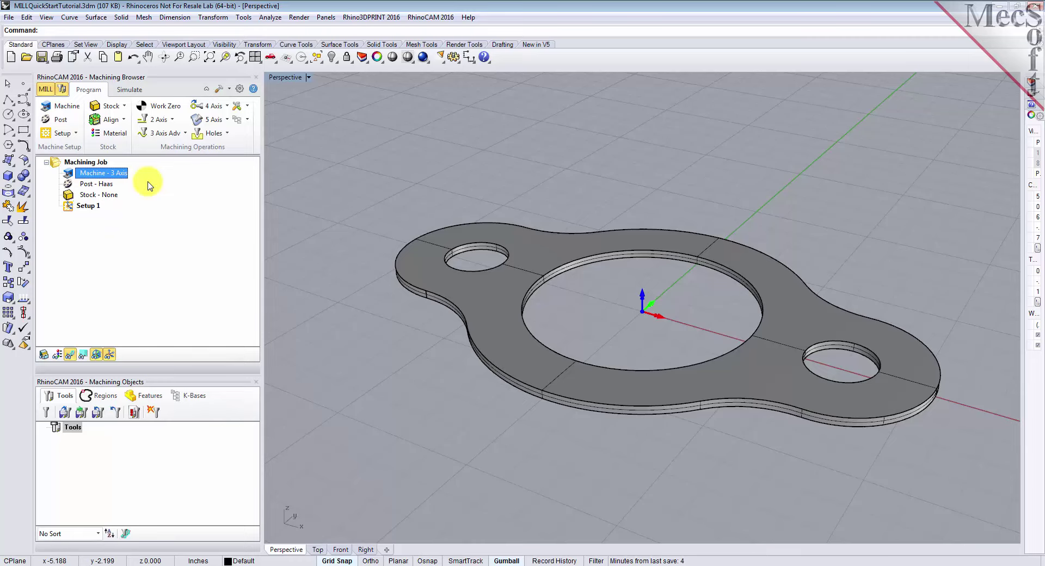
Set the post-processor to Haas with .nc as the posted file extension
click(64, 124)
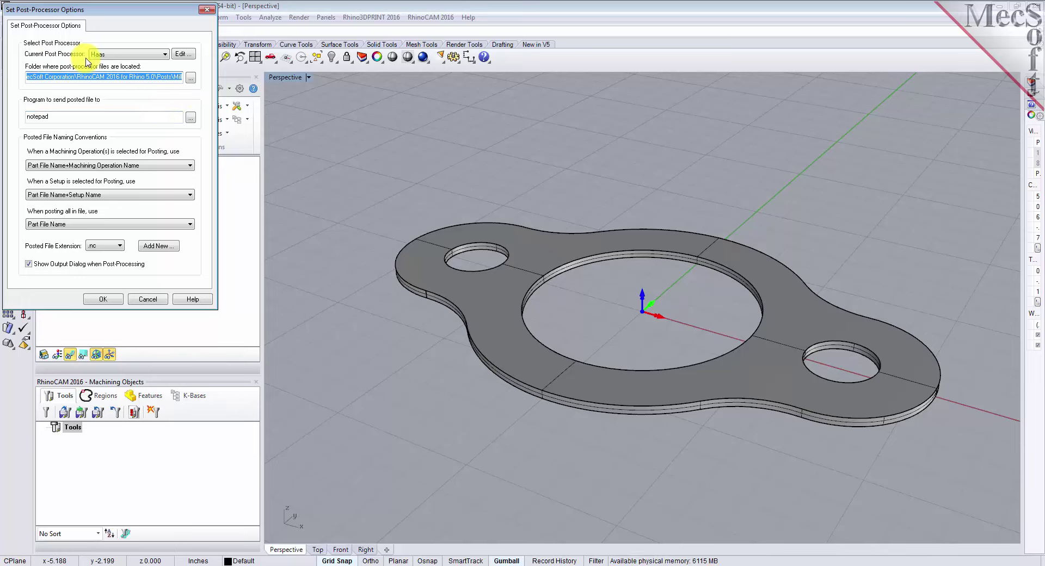
click(165, 57)
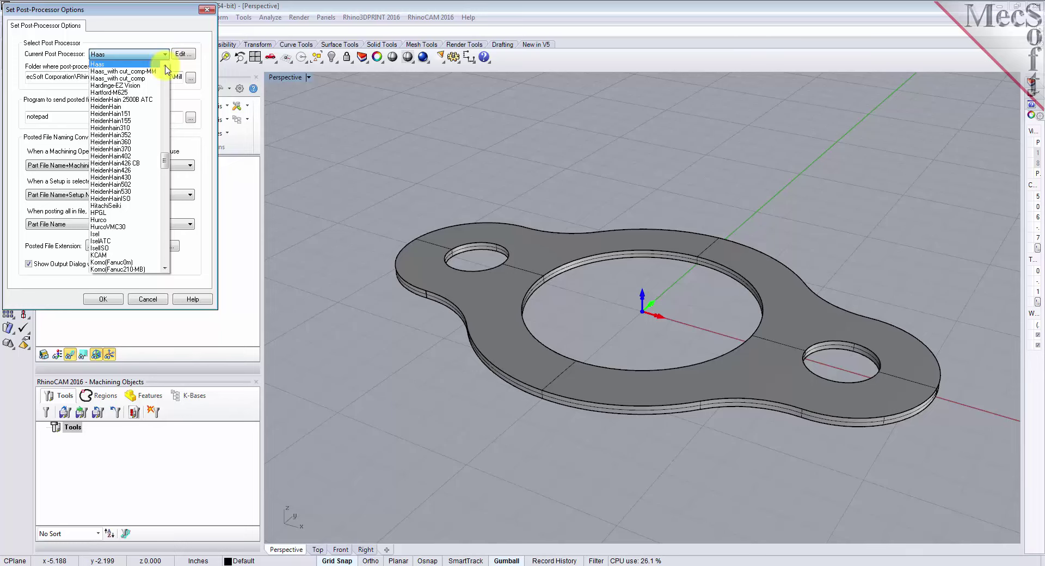
click(119, 65)
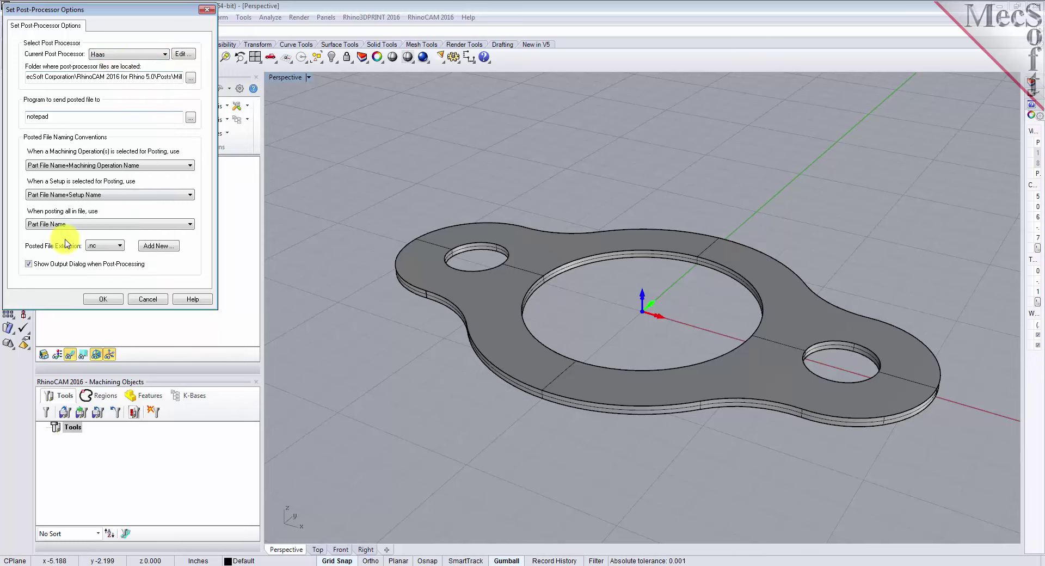
click(94, 246)
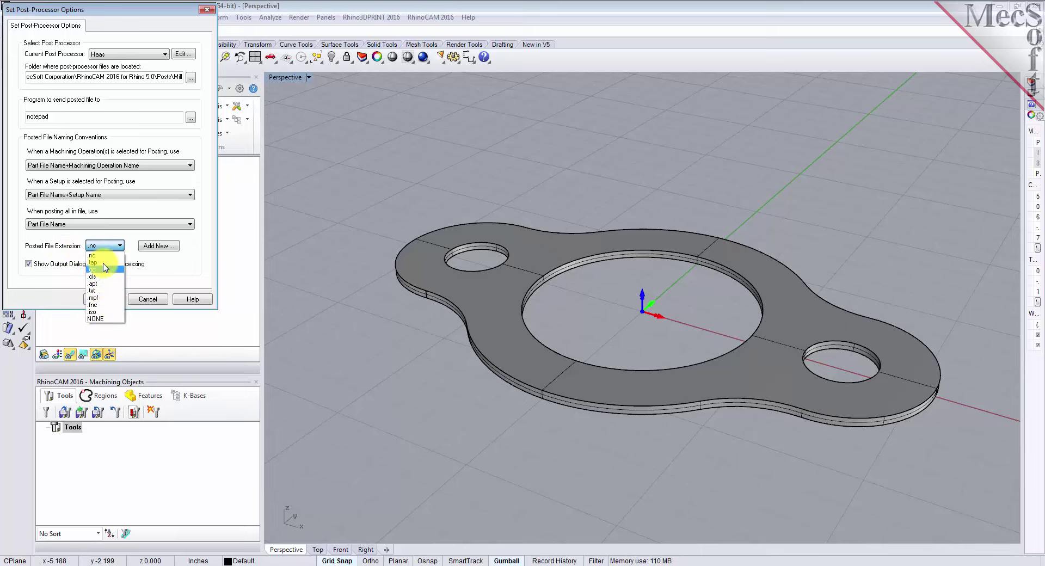
click(104, 255)
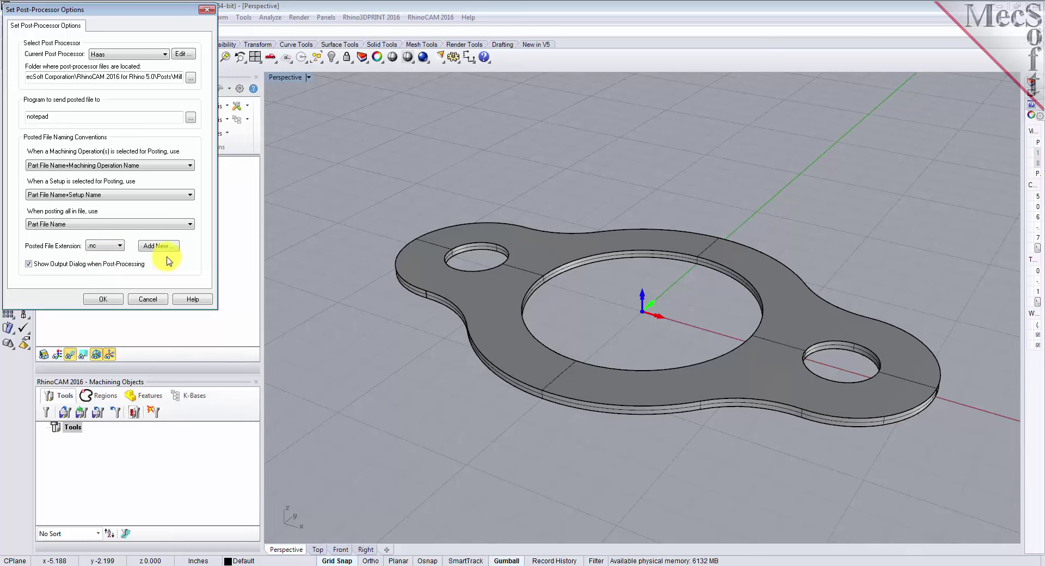
click(107, 299)
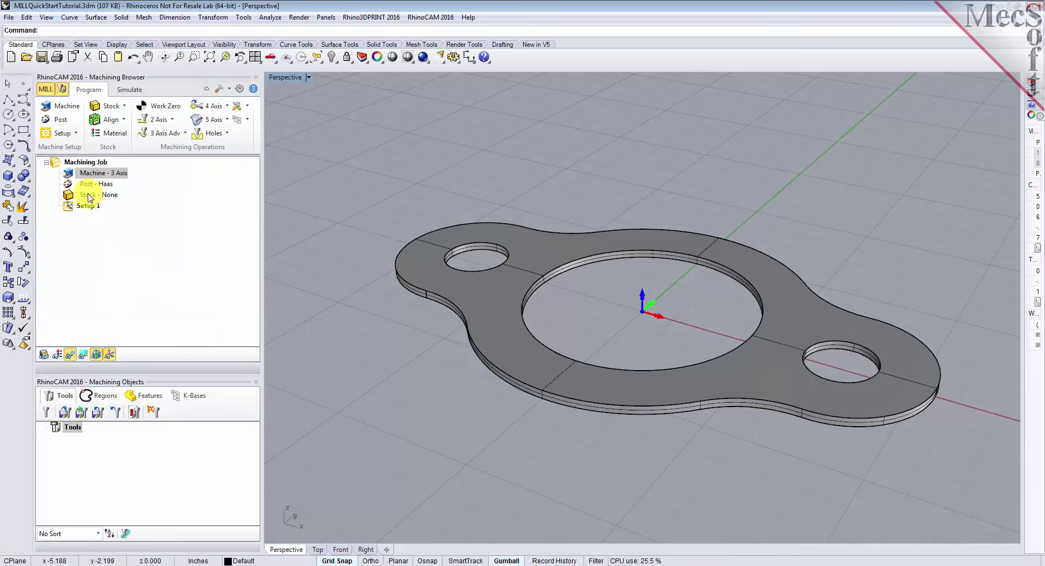
click(69, 185)
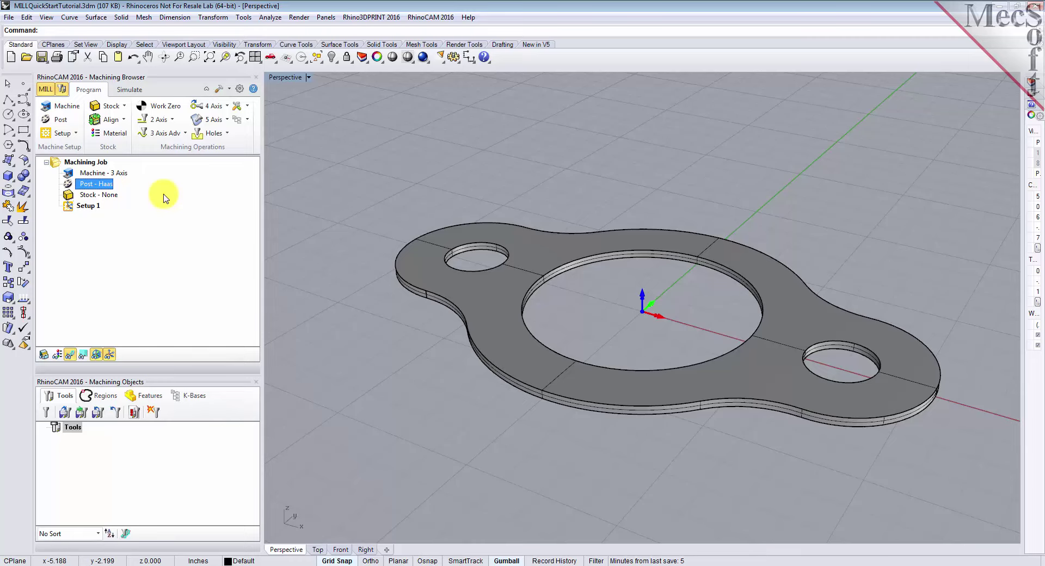
Create a box stock 10 inches long and 6 inches wide, anchored at its lower front-left corner
click(71, 205)
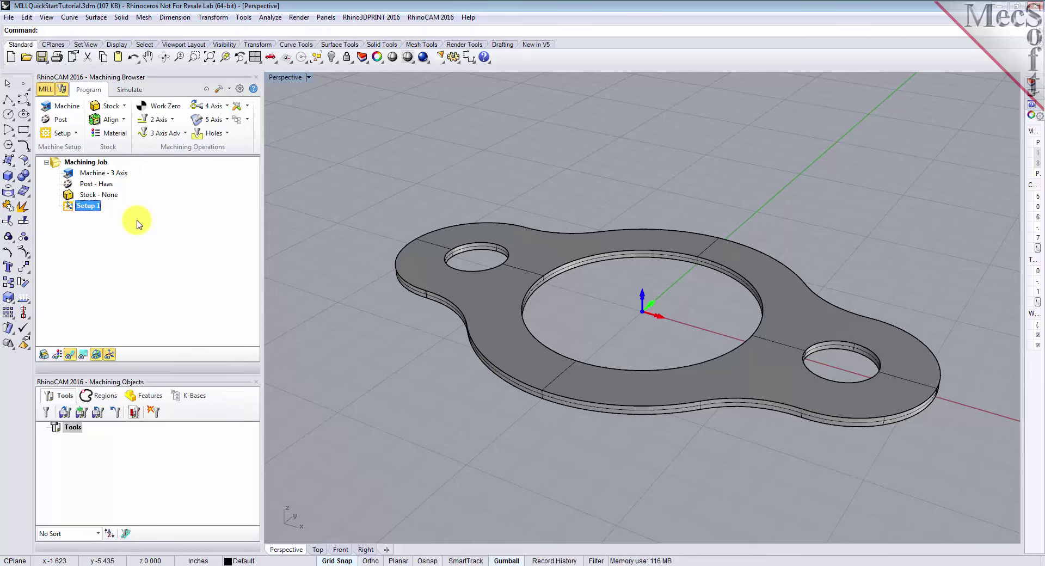
click(125, 108)
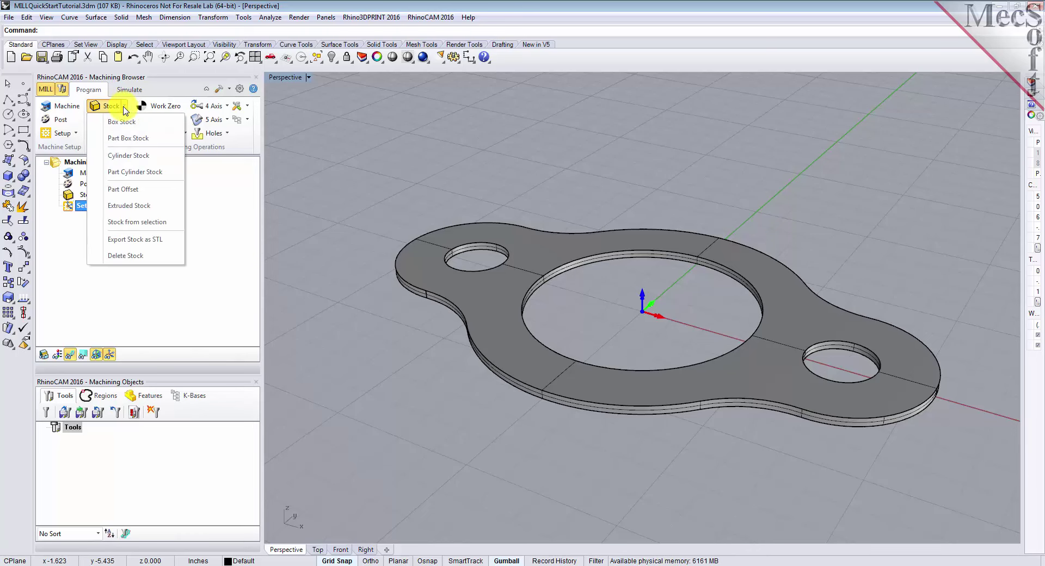
click(150, 125)
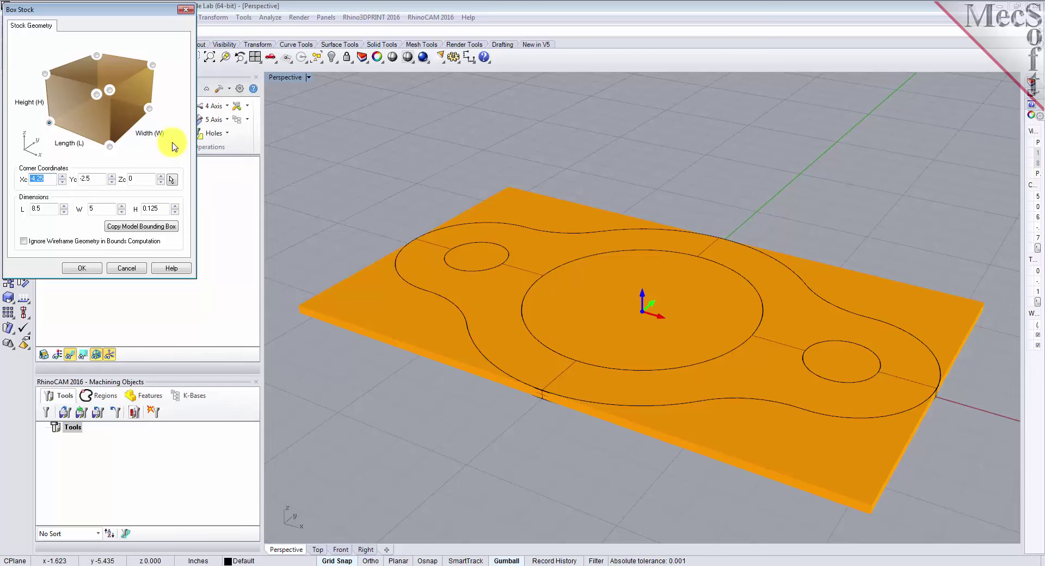
drag(42, 209, 20, 214)
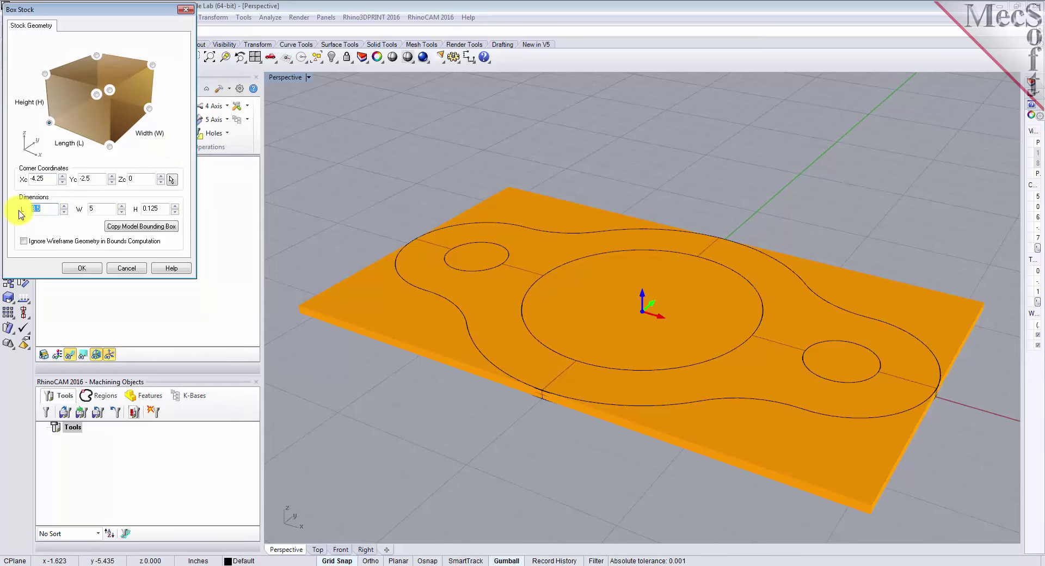
text(10)
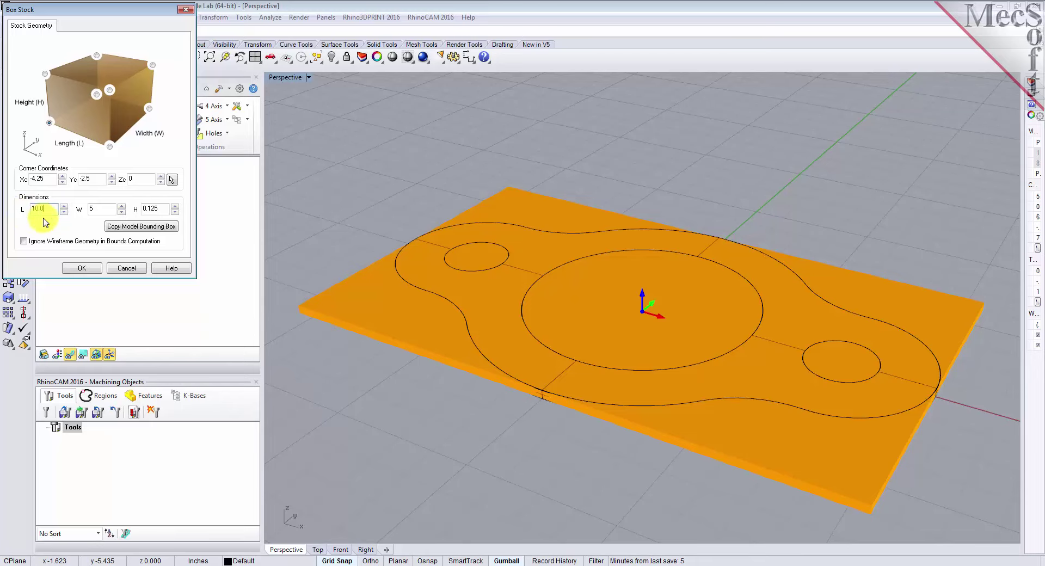
drag(103, 208, 82, 229)
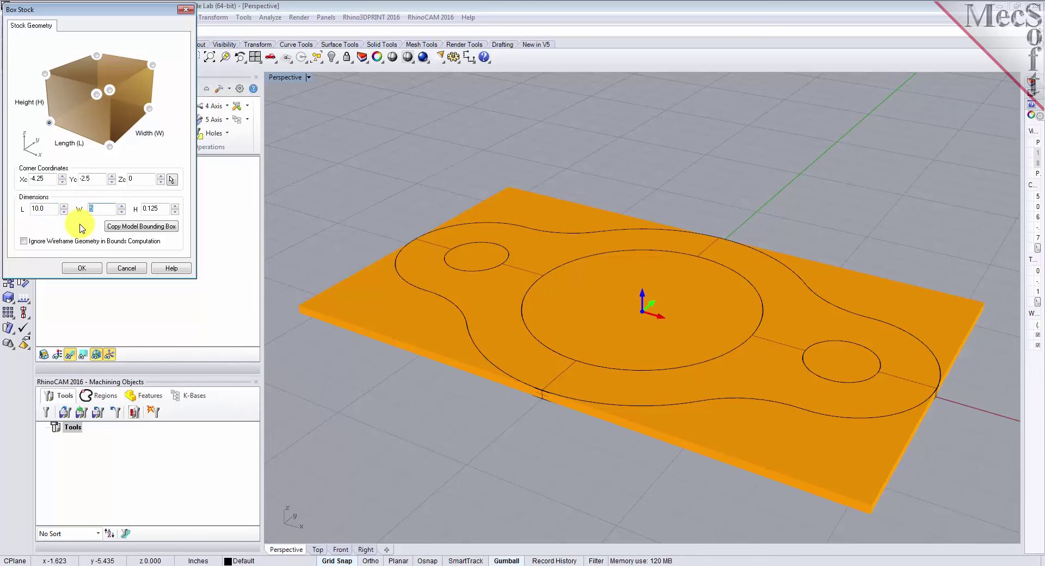
text(6)
click(164, 208)
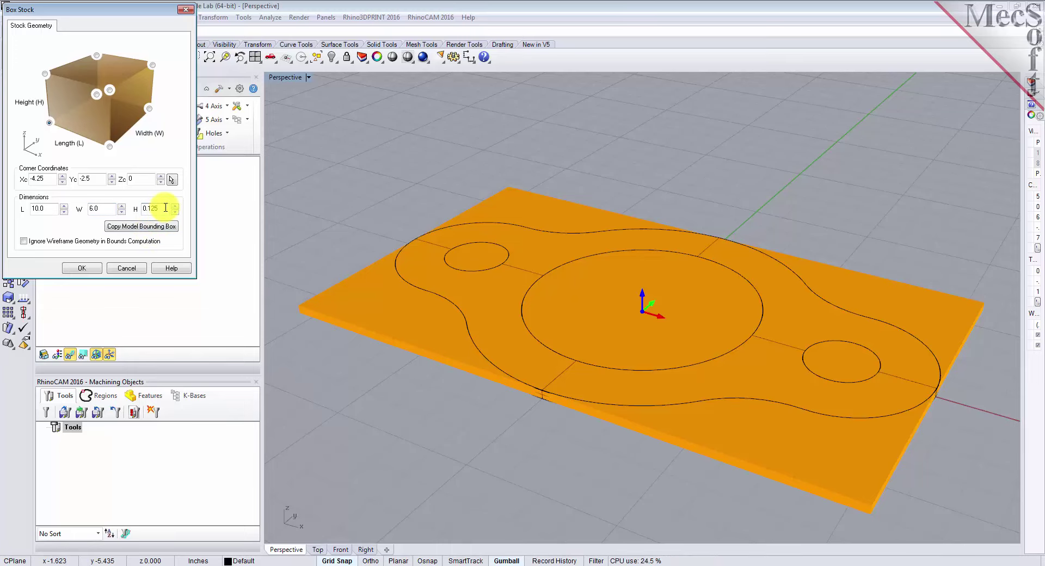
click(50, 128)
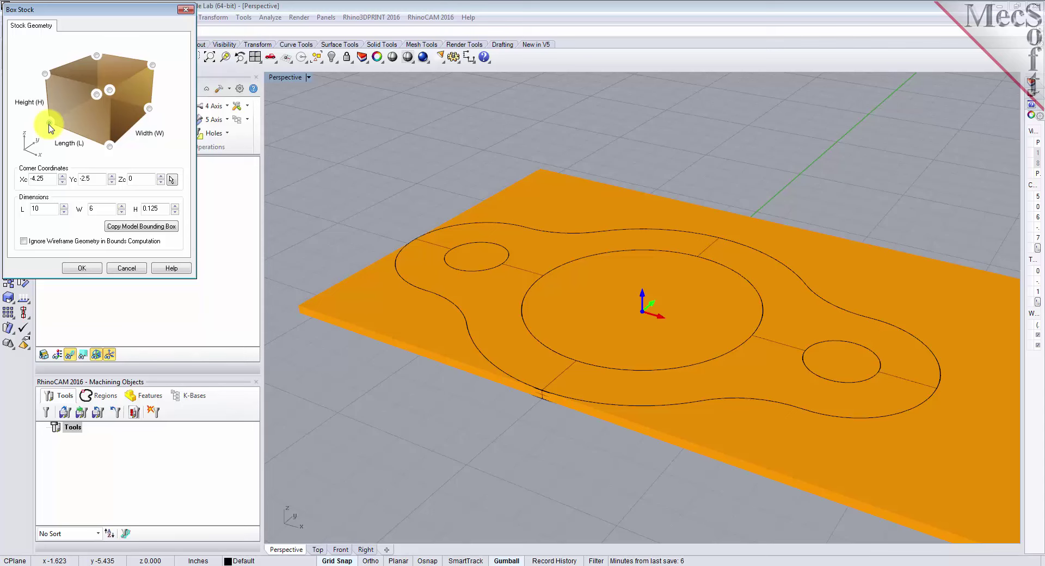
click(82, 268)
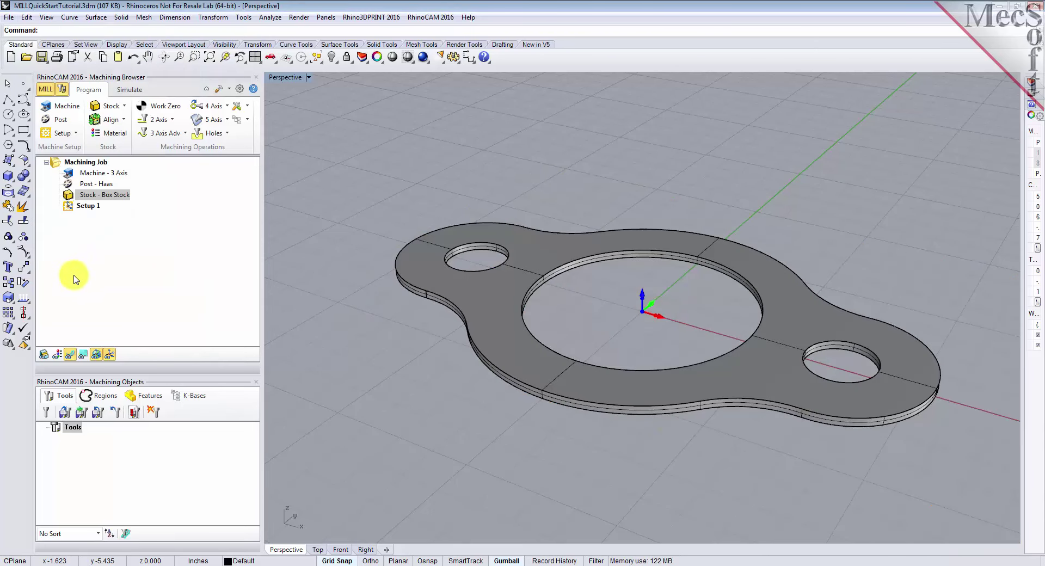
Select the box stock in the machining job and turn on stock display around the part
click(123, 202)
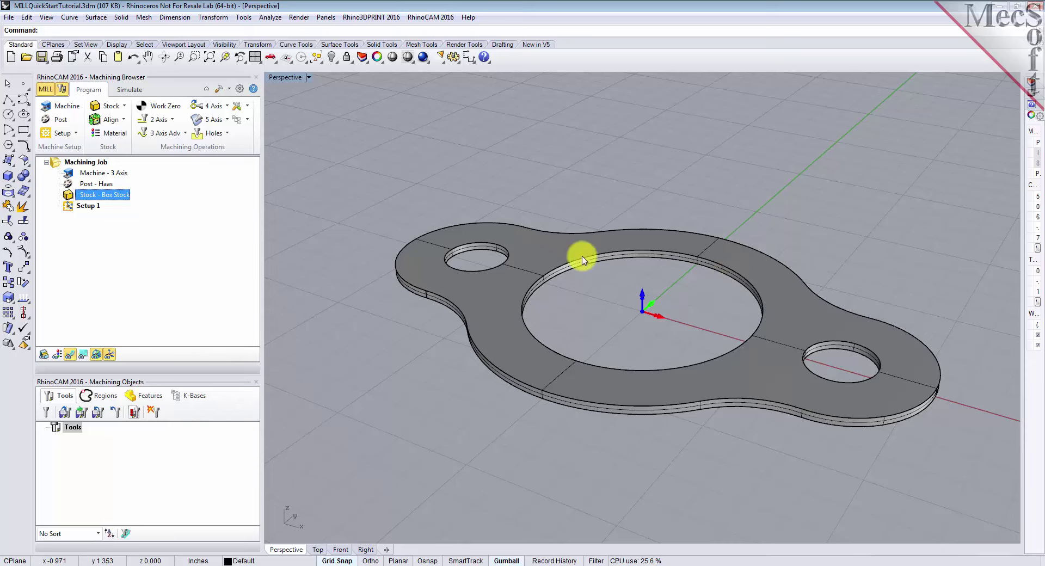
click(43, 358)
click(44, 358)
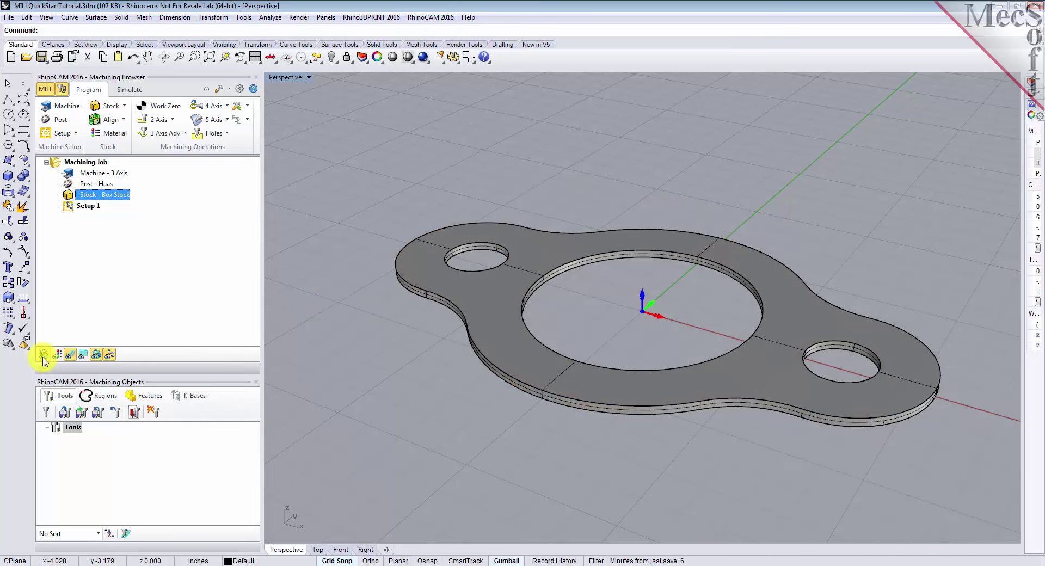
click(44, 358)
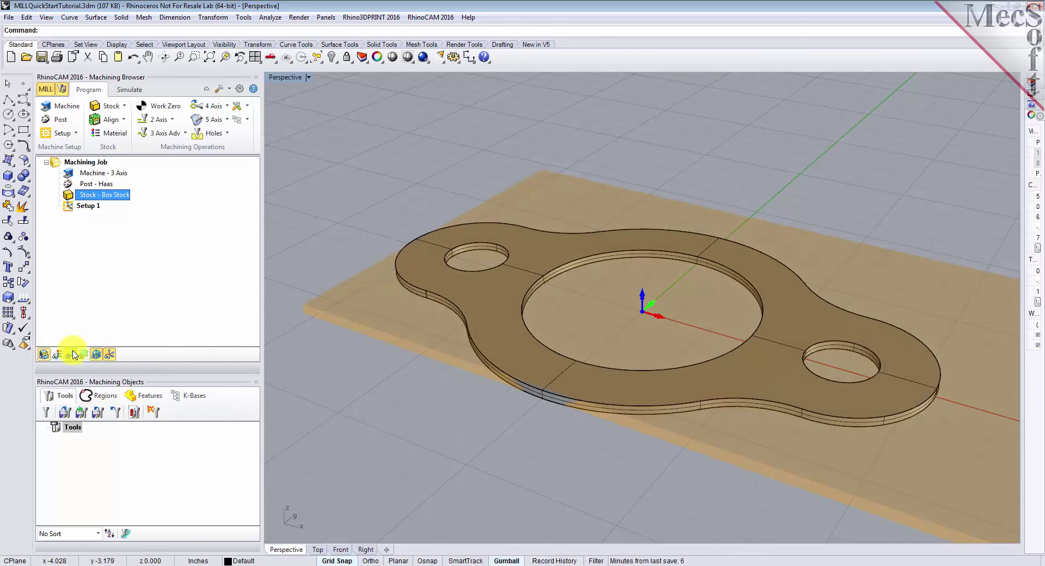
Align the box stock to the part with Top Z alignment and Center XY alignment
click(210, 58)
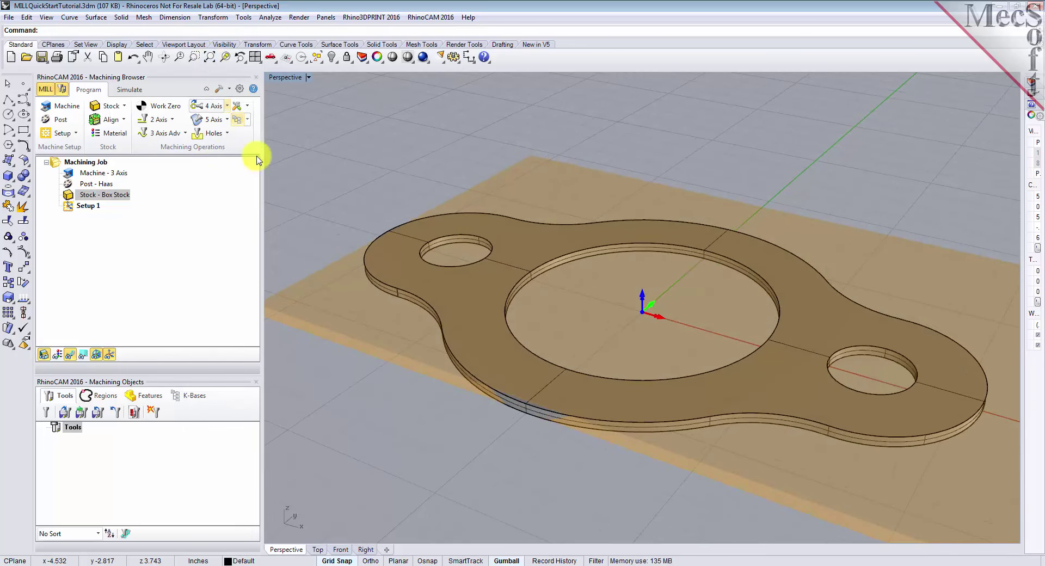
scroll(321, 258, down, 2)
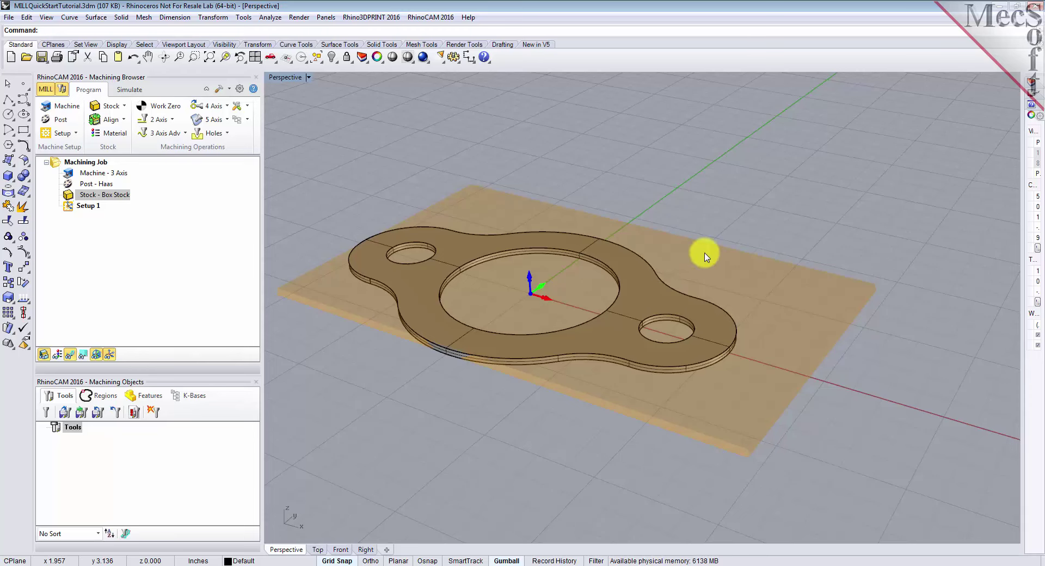
scroll(729, 256, up, 1)
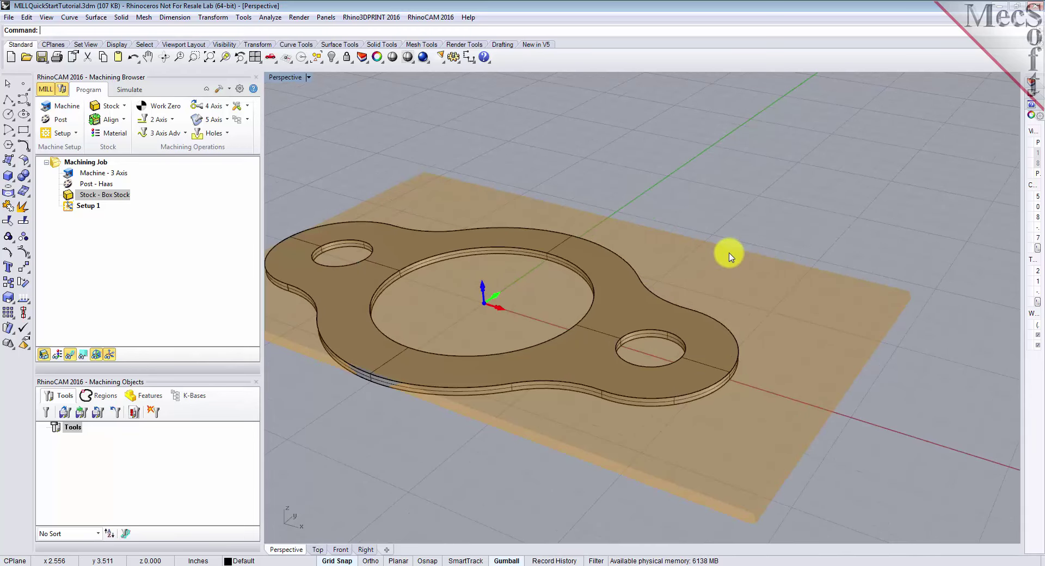
scroll(729, 256, down, 1)
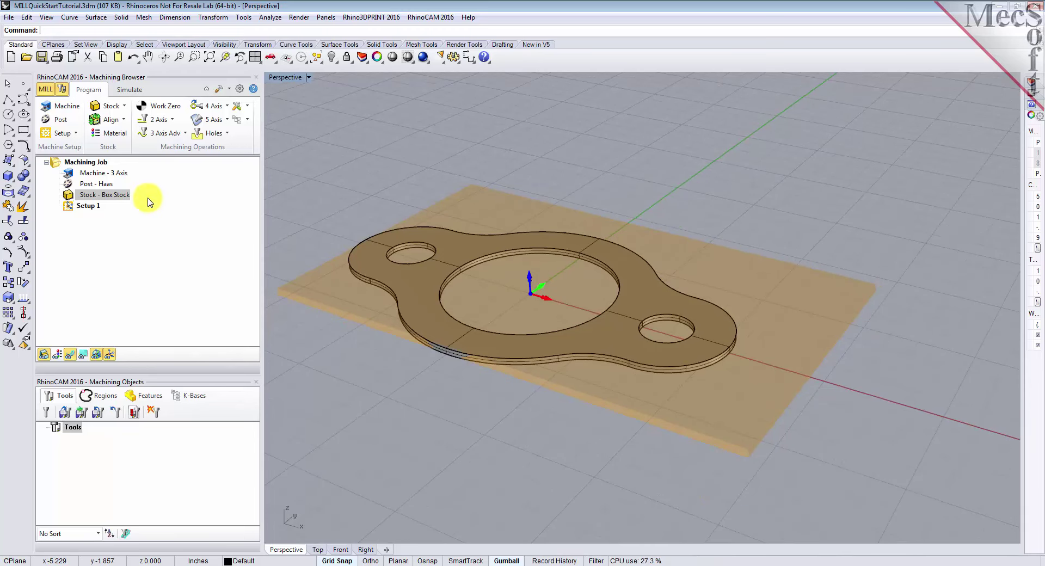
click(123, 119)
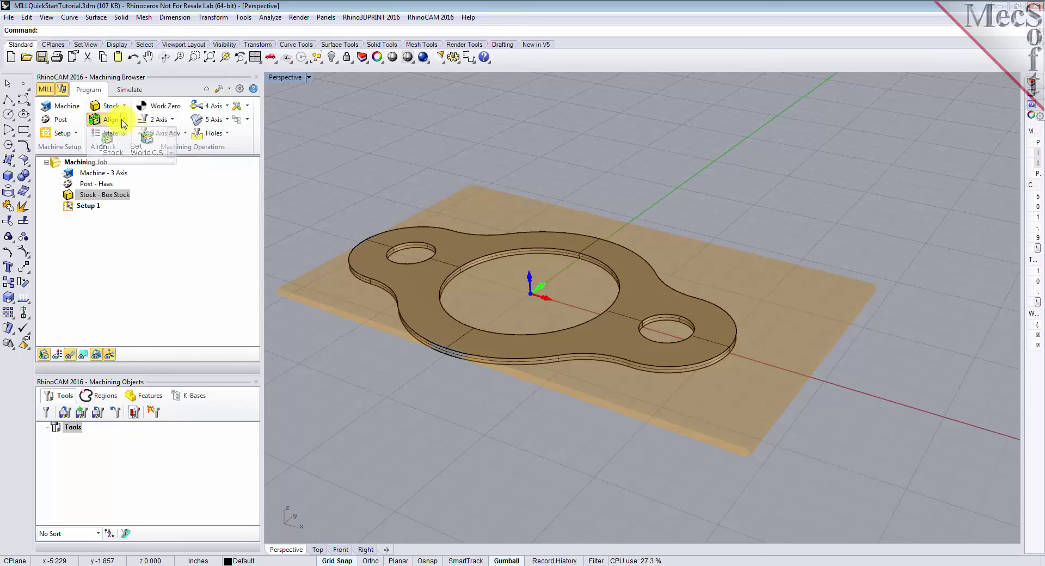
click(120, 151)
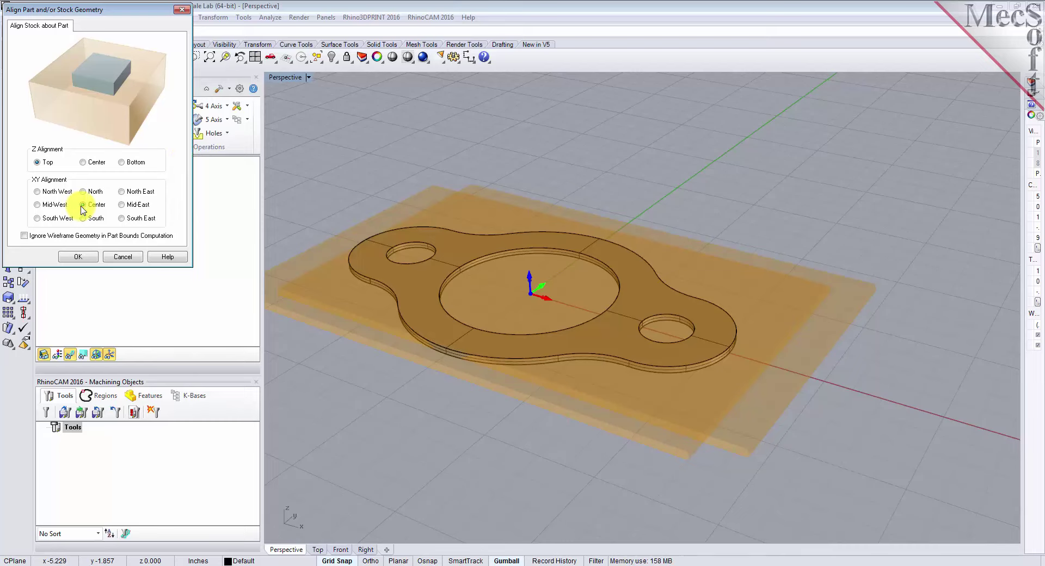
click(92, 257)
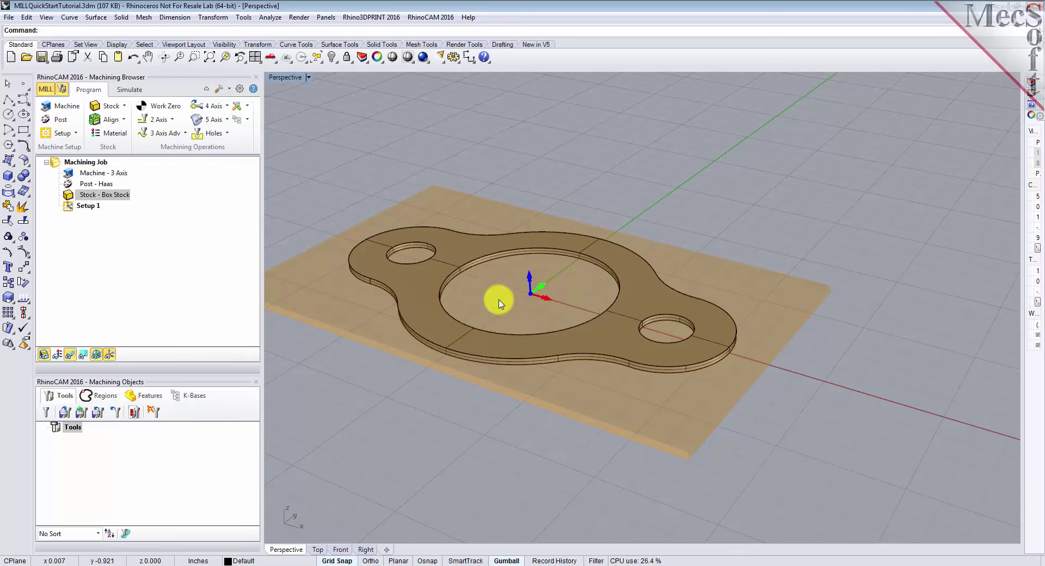
Set the stock material to WOOD and turn on the material texture display for the stock
click(209, 56)
scroll(533, 301, down, 1)
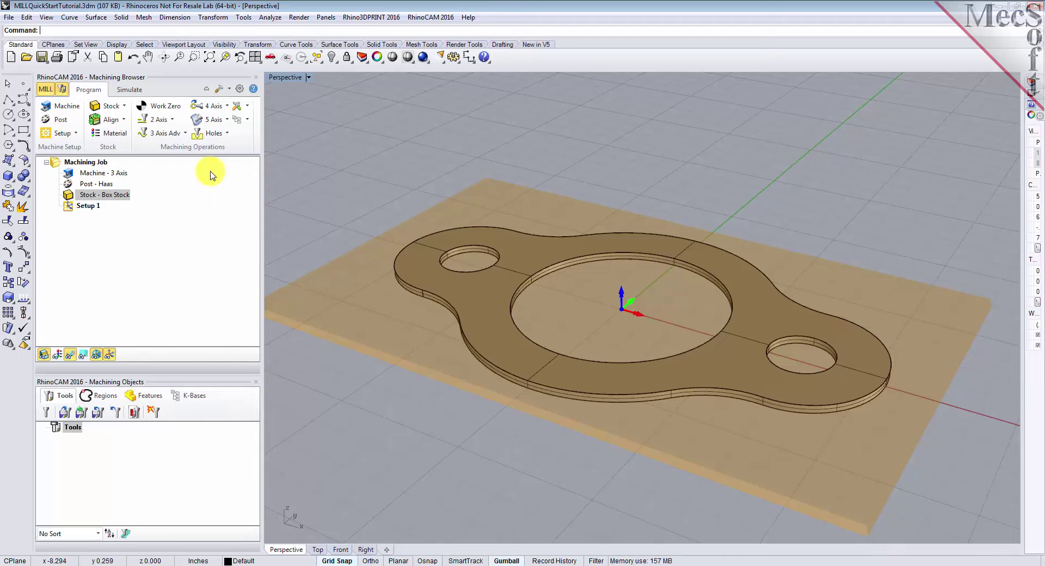
click(124, 140)
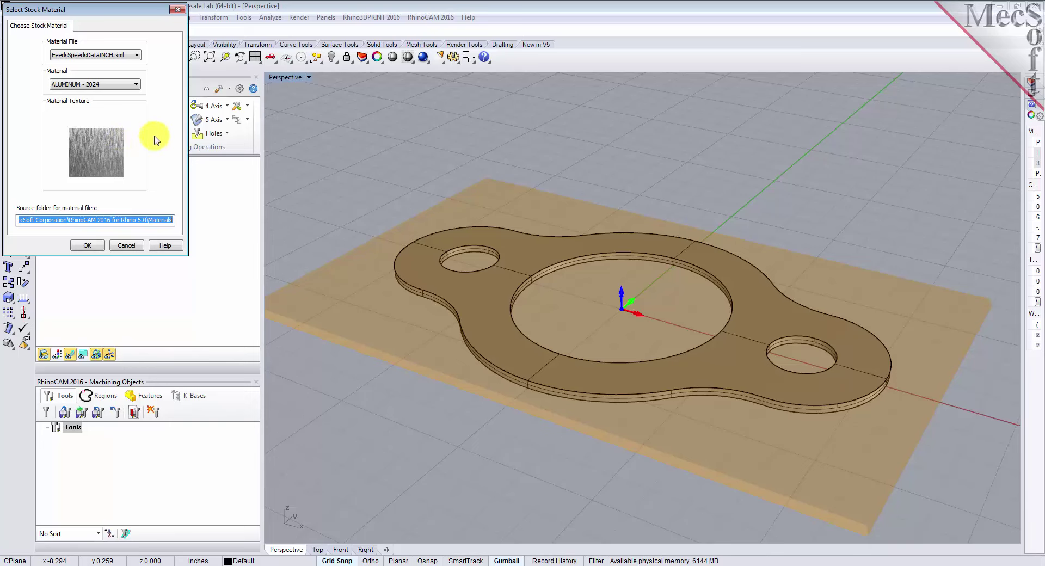
click(136, 84)
drag(136, 121, 136, 195)
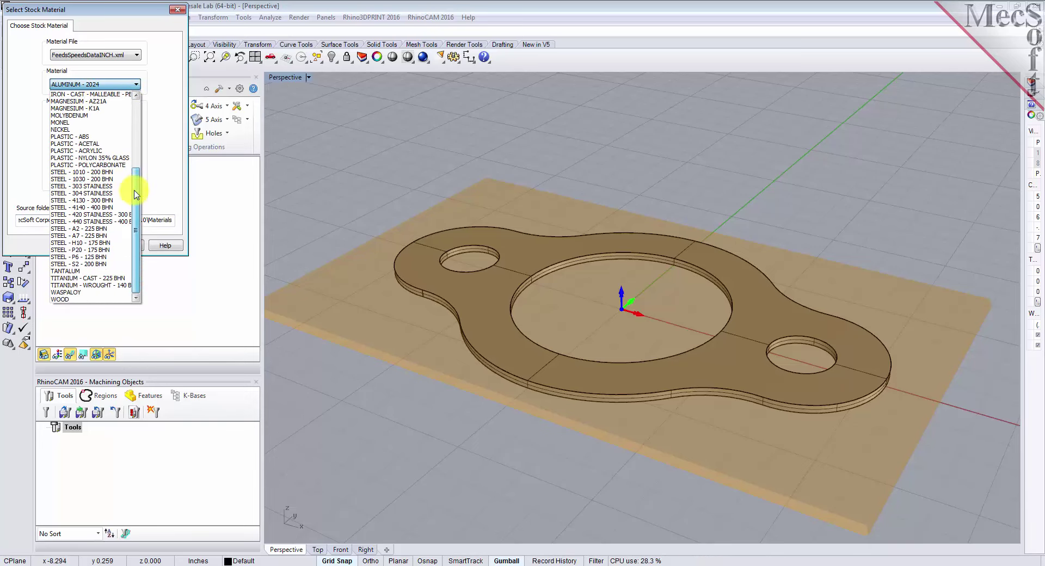
click(67, 299)
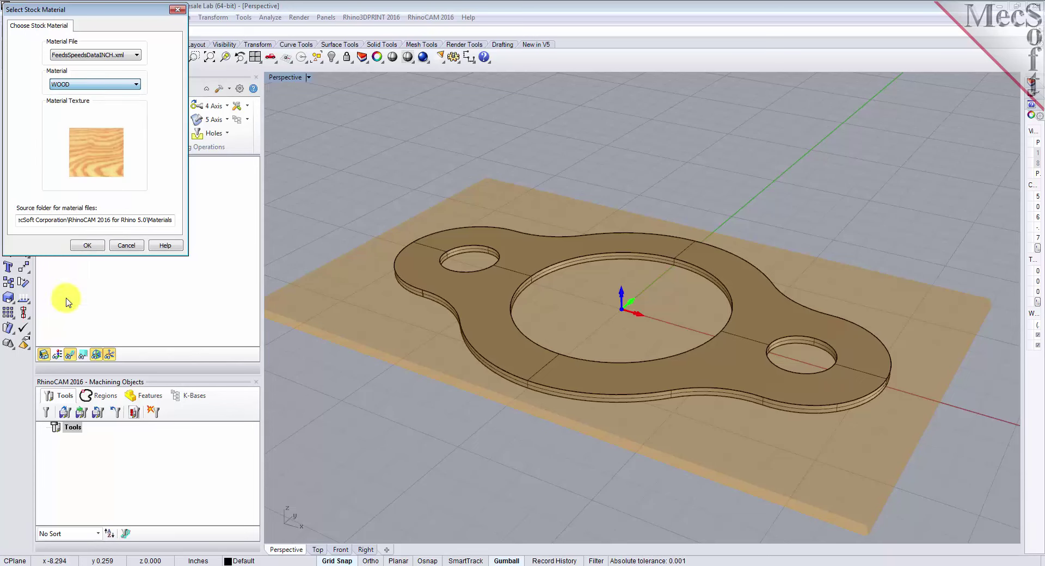
click(87, 245)
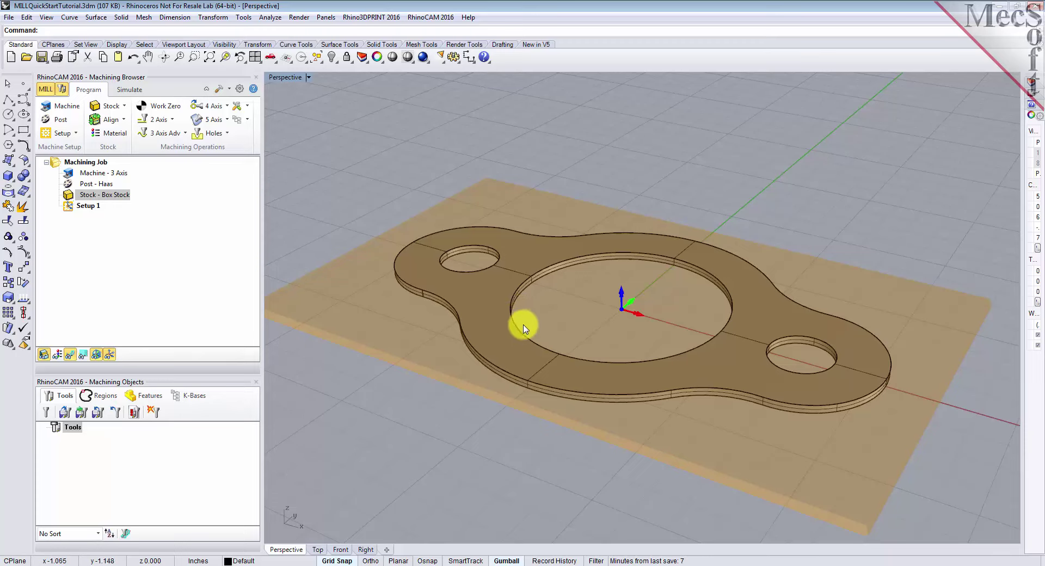
click(58, 355)
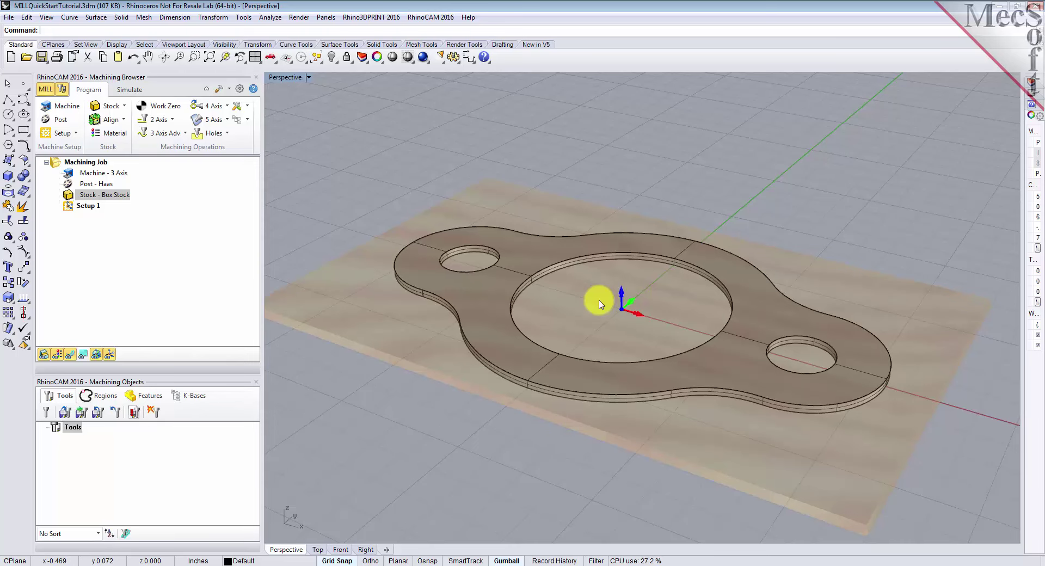
Locate the world coordinate system origin on the stock box at the Highest Z face and South West position
scroll(614, 291, down, 2)
mouse_move(621, 293)
right_down()
mouse_move(586, 311)
mouse_move(541, 299)
mouse_move(621, 294)
right_up()
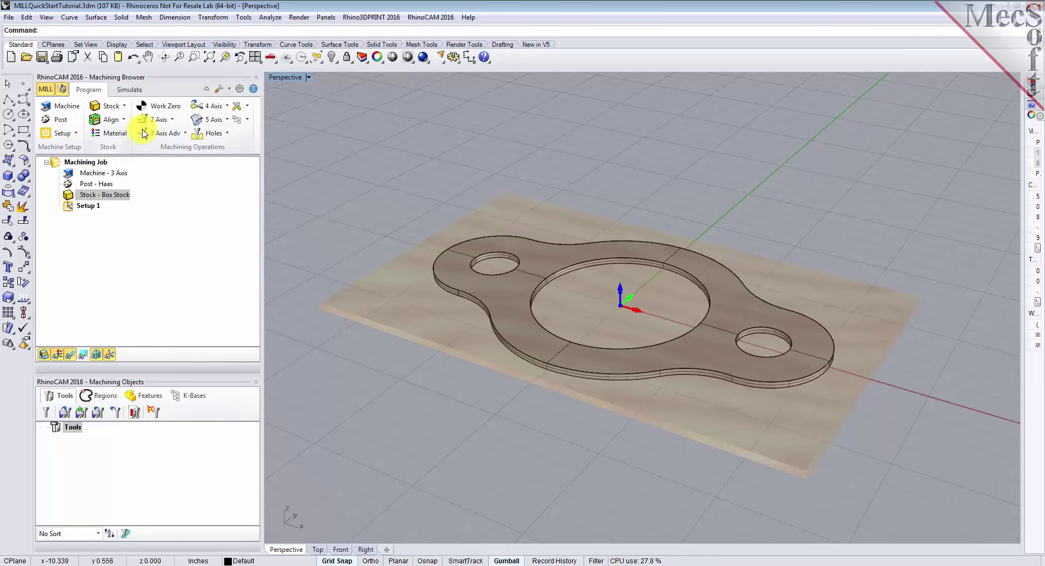
click(124, 119)
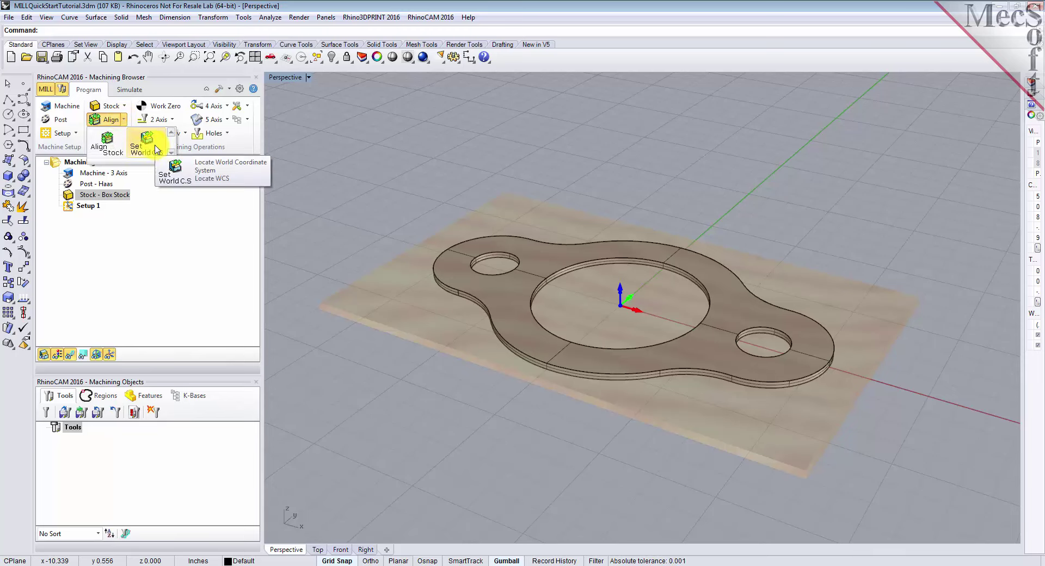
click(143, 146)
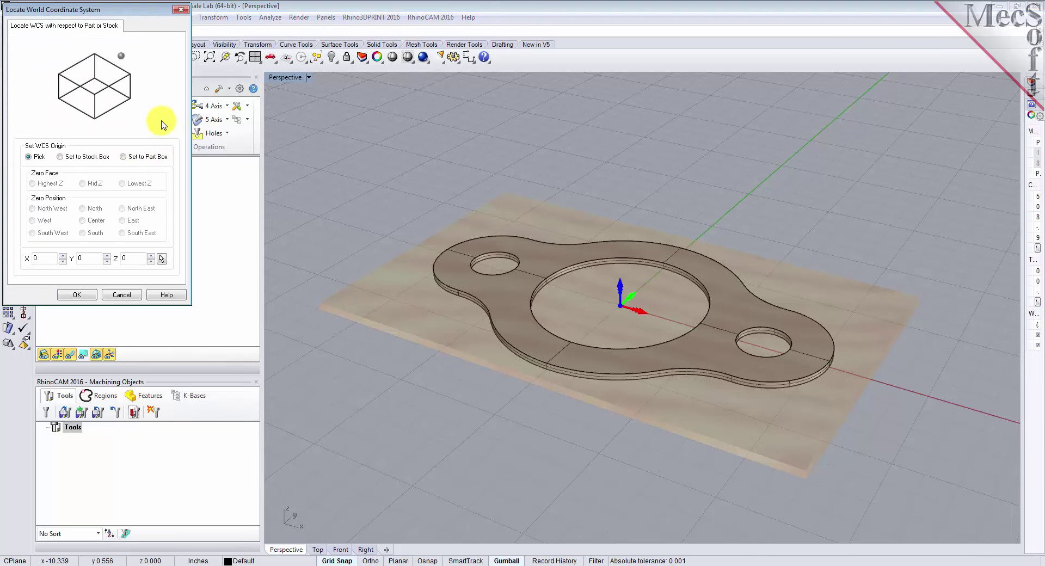
click(61, 157)
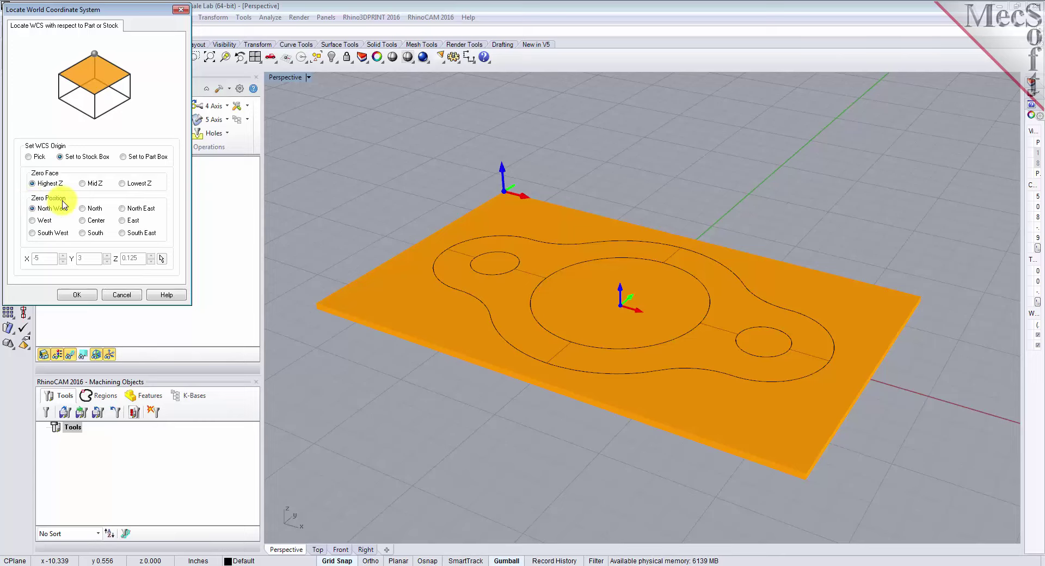
click(33, 233)
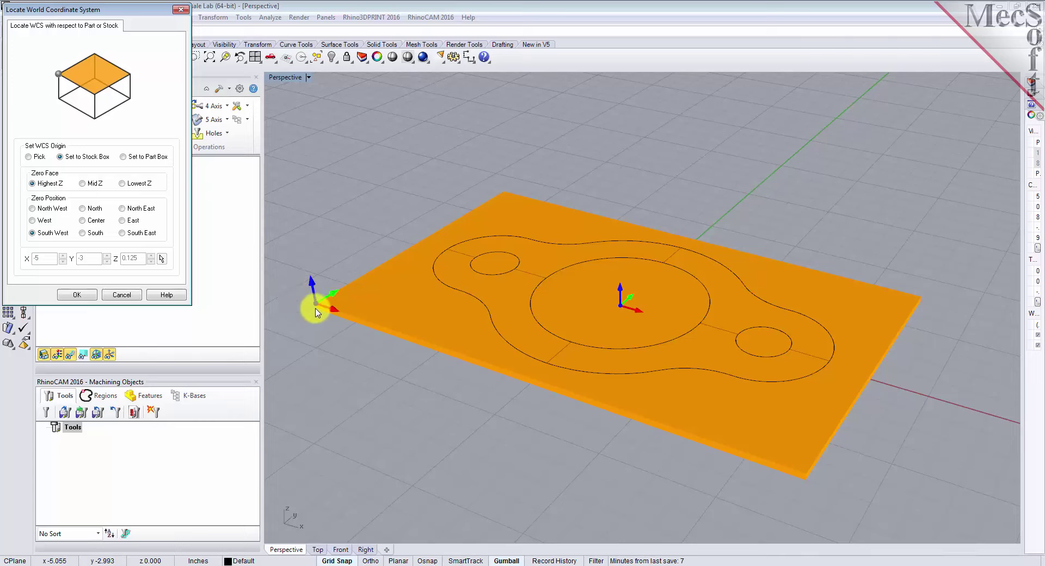
click(76, 294)
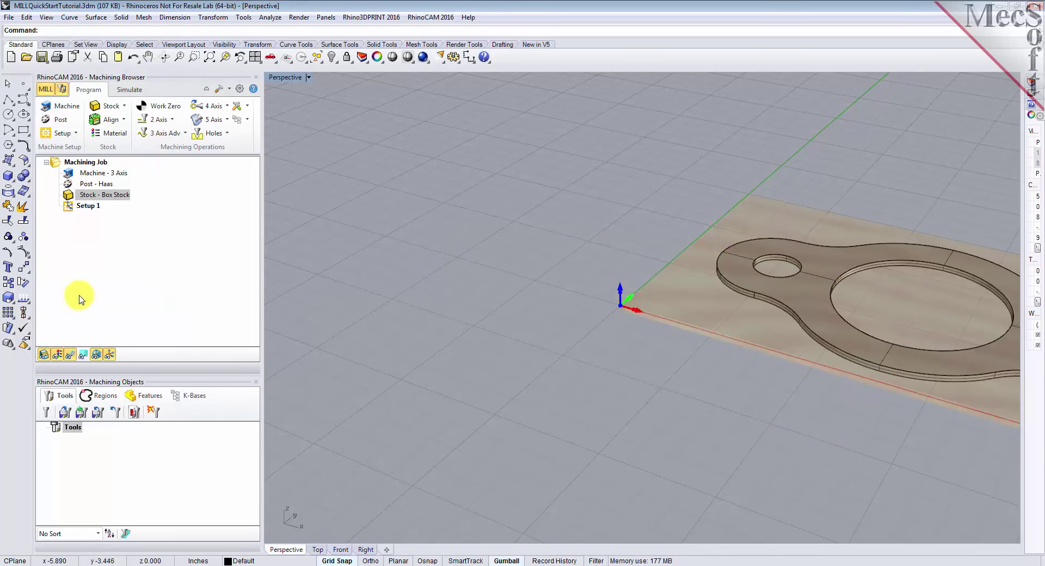
Generate a work zero in Setup 1 set to the stock box, with Highest Z face and South West position
click(212, 59)
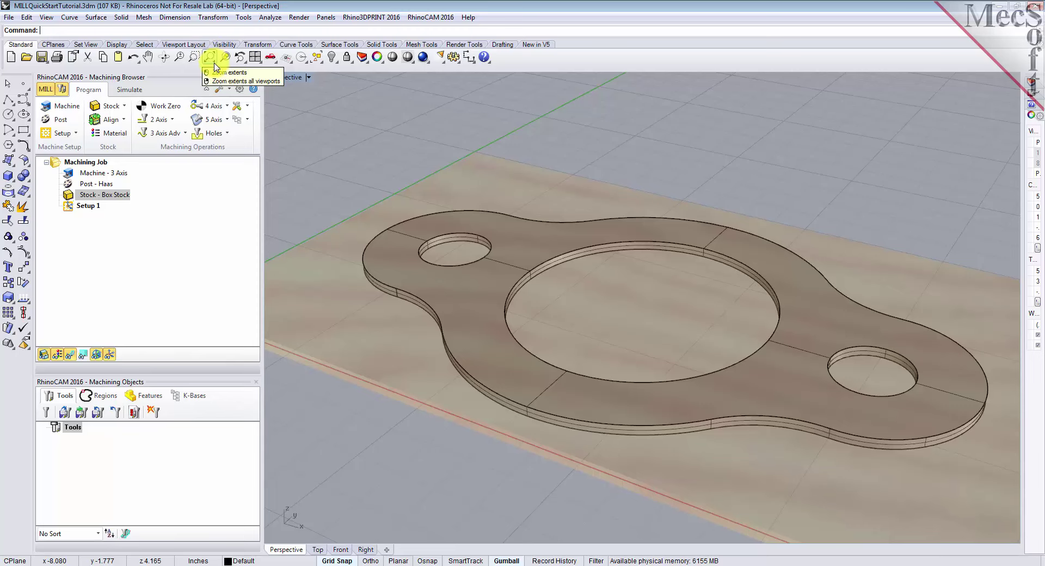
scroll(604, 317, down, 3)
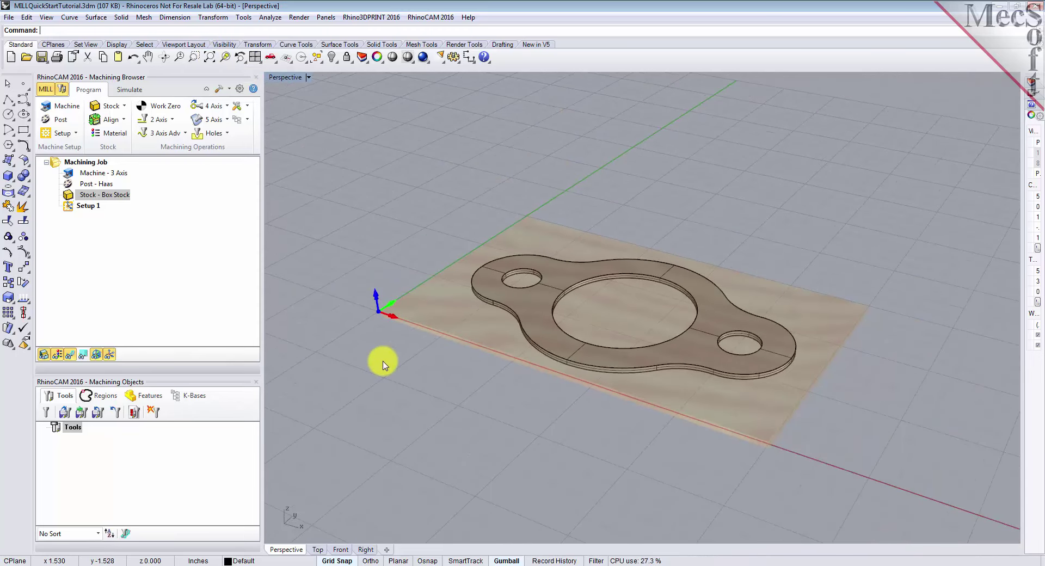
click(175, 113)
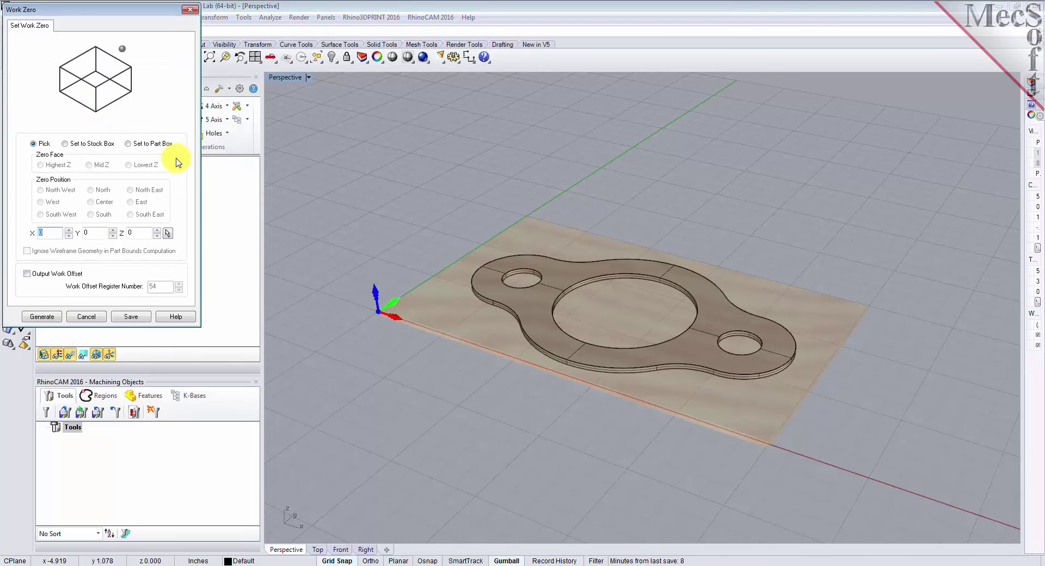
click(71, 146)
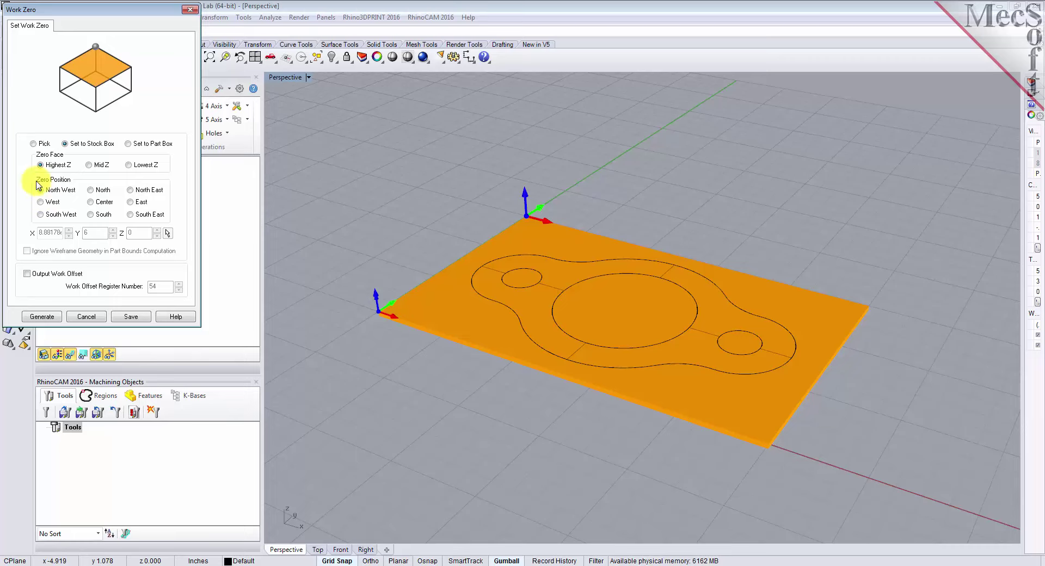
click(39, 217)
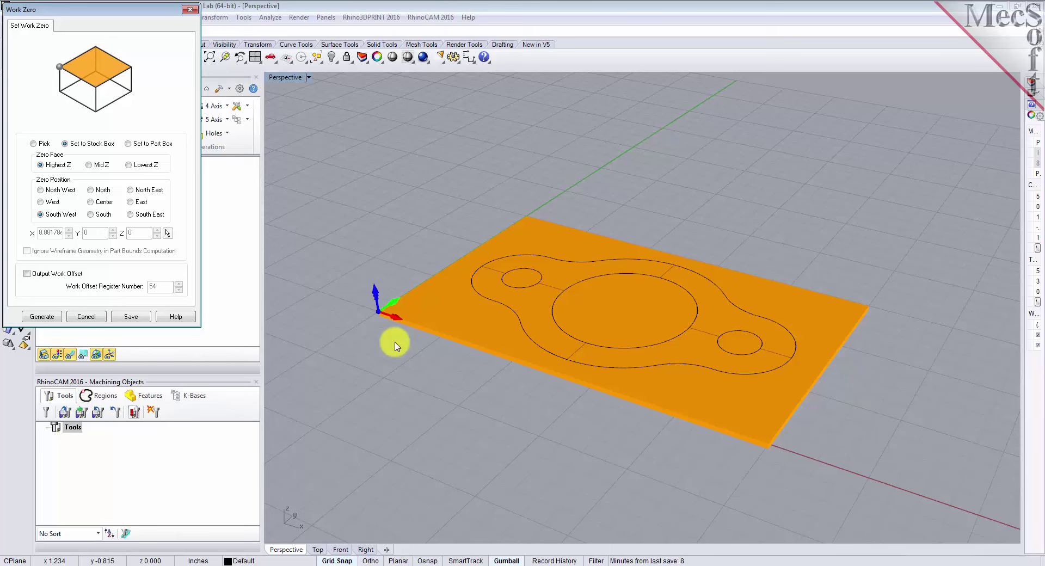
click(45, 318)
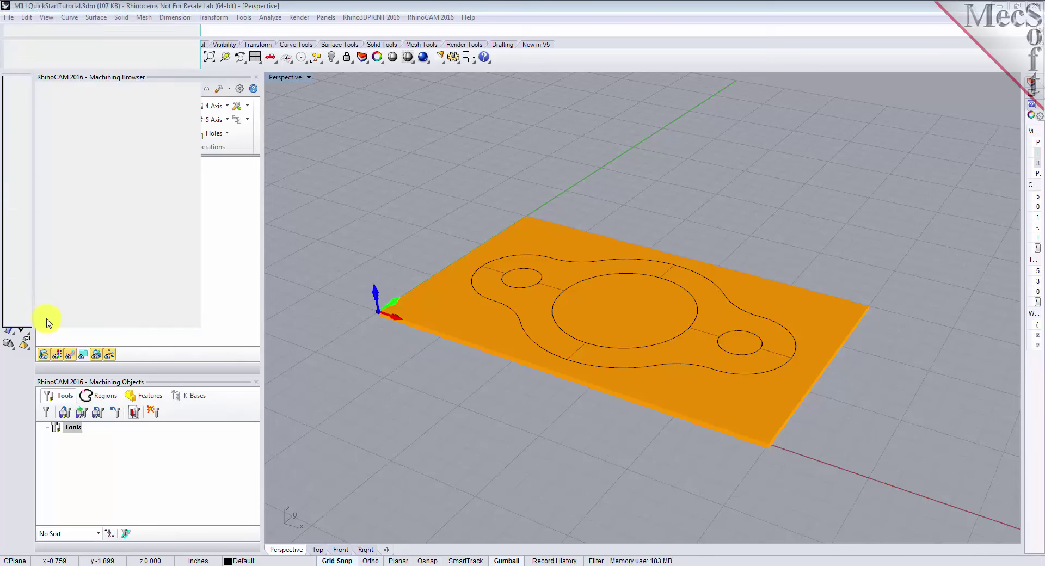
click(102, 217)
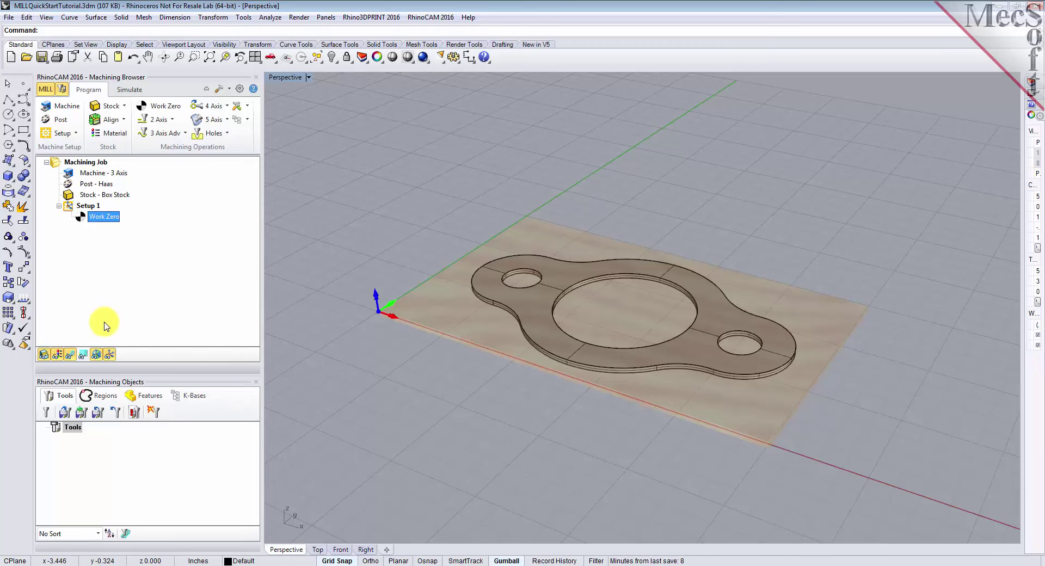
Define a flat mill named FlatMill-0.5 with a 0.5 inch tool diameter, HSS material and tool number 1
click(47, 417)
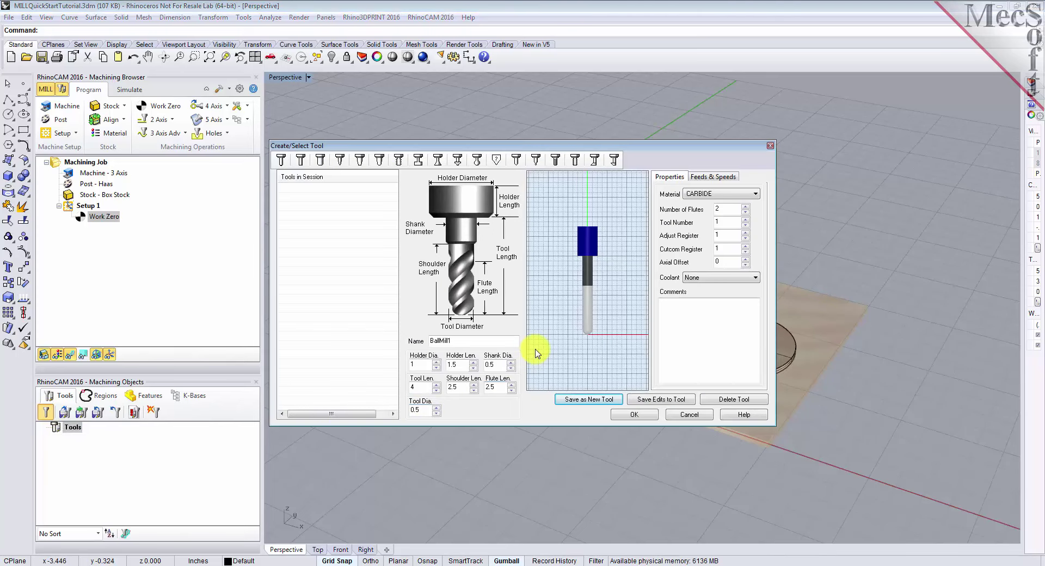
click(301, 162)
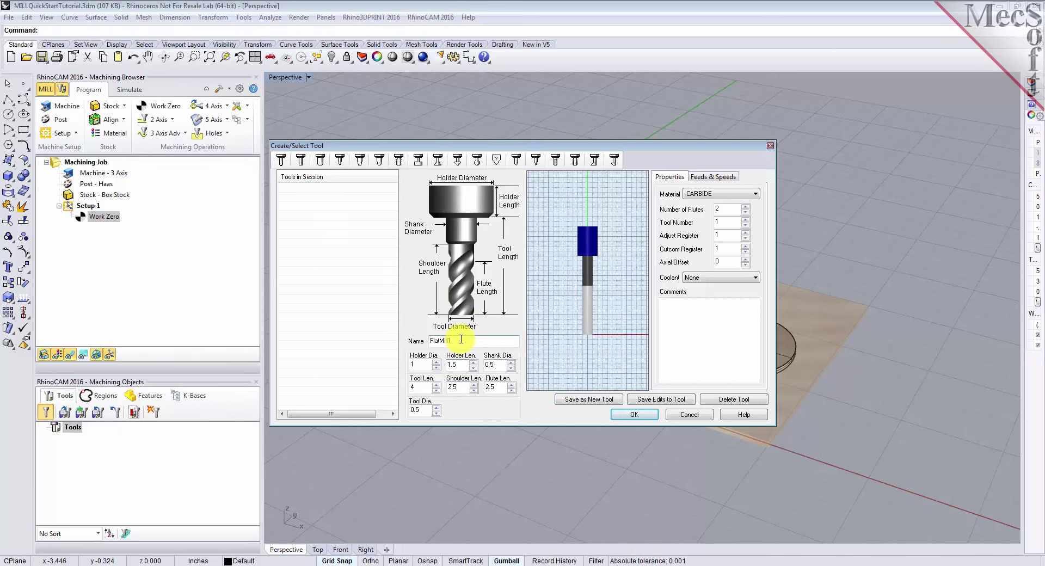
key(BackSpace)
click(428, 409)
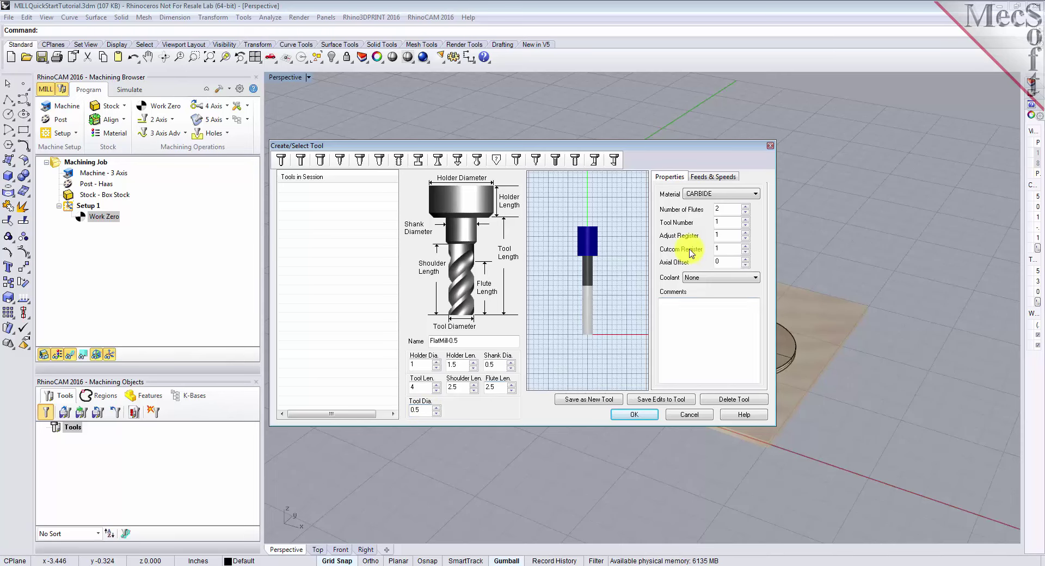
click(707, 194)
click(702, 210)
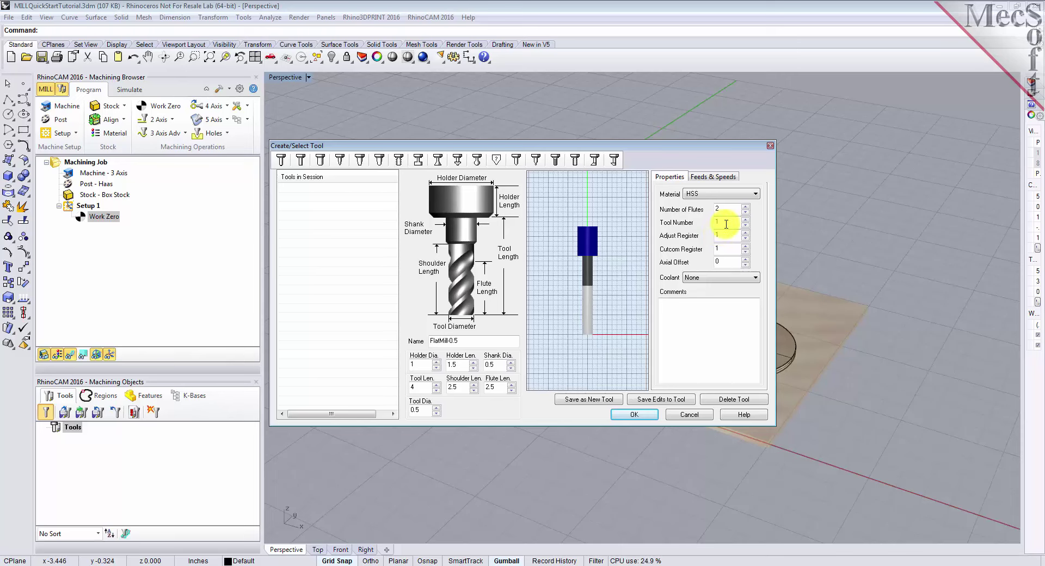
click(726, 221)
Load the flat mill's feeds and speeds from the table for WOOD stock and HSS tool material
click(719, 177)
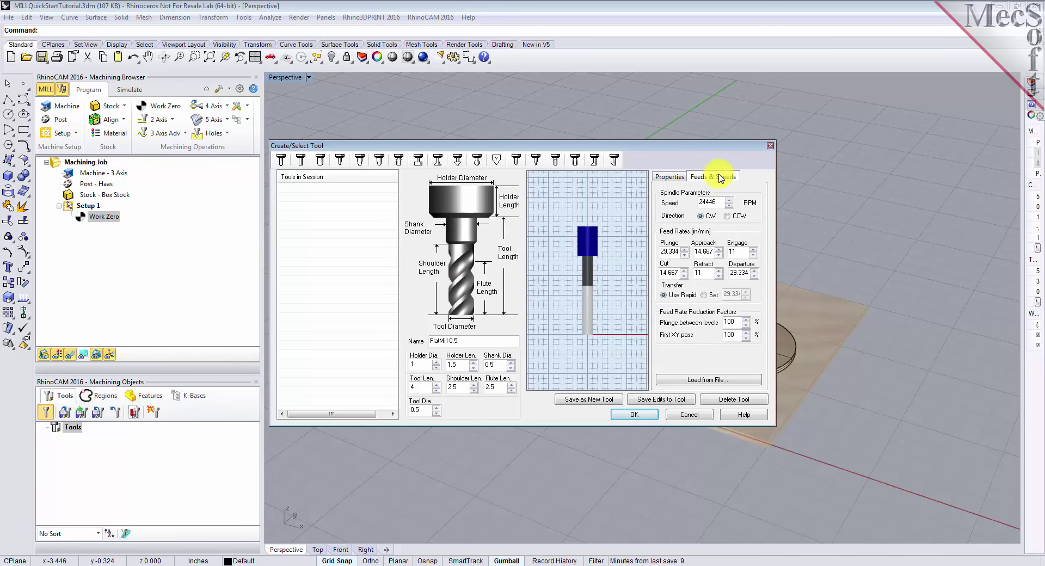
click(737, 380)
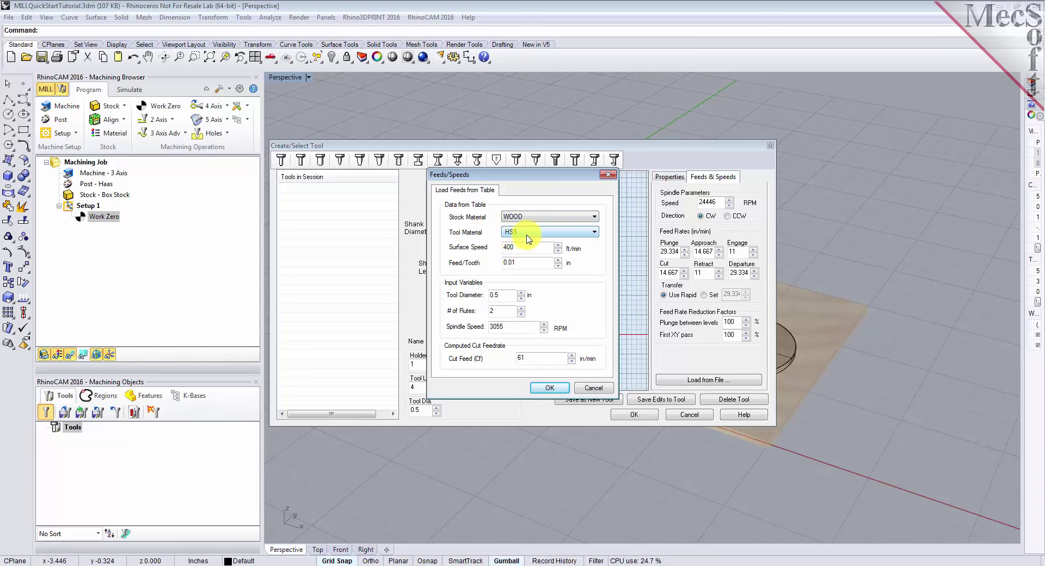
click(547, 388)
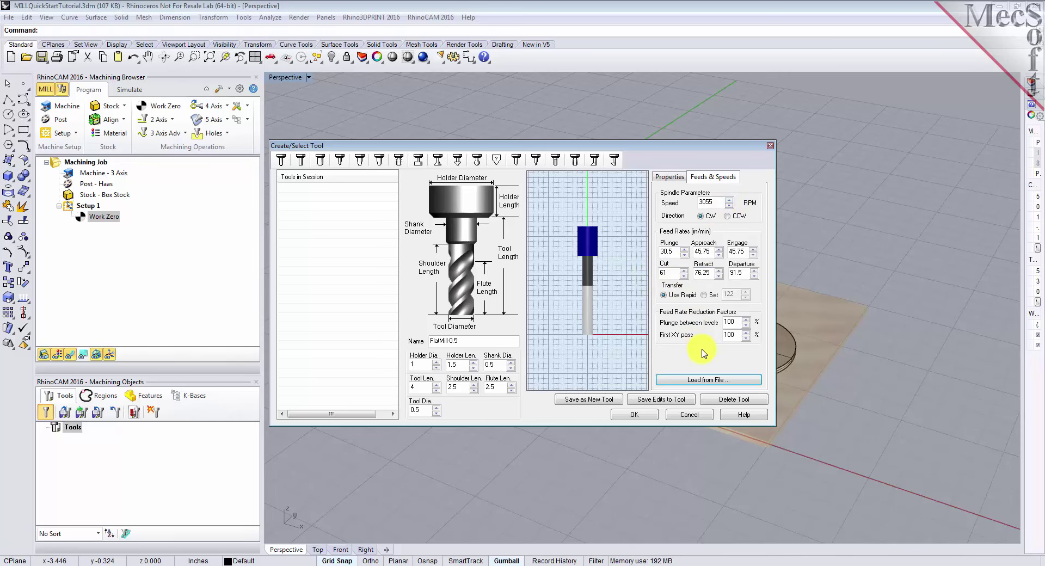
Save FlatMill-0.5 as a new tool in the session and finish tool creation
click(600, 400)
click(297, 188)
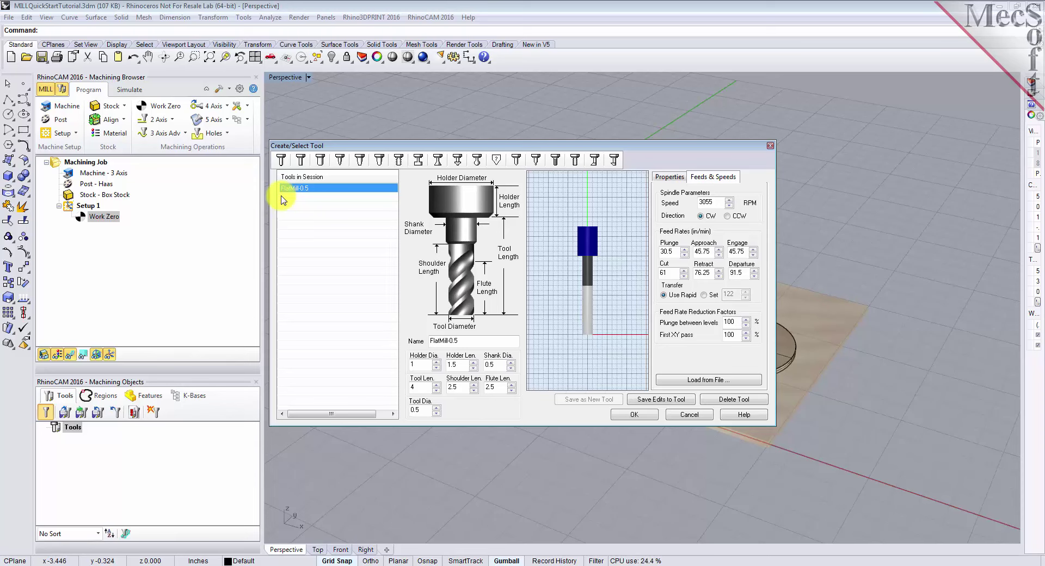
click(641, 416)
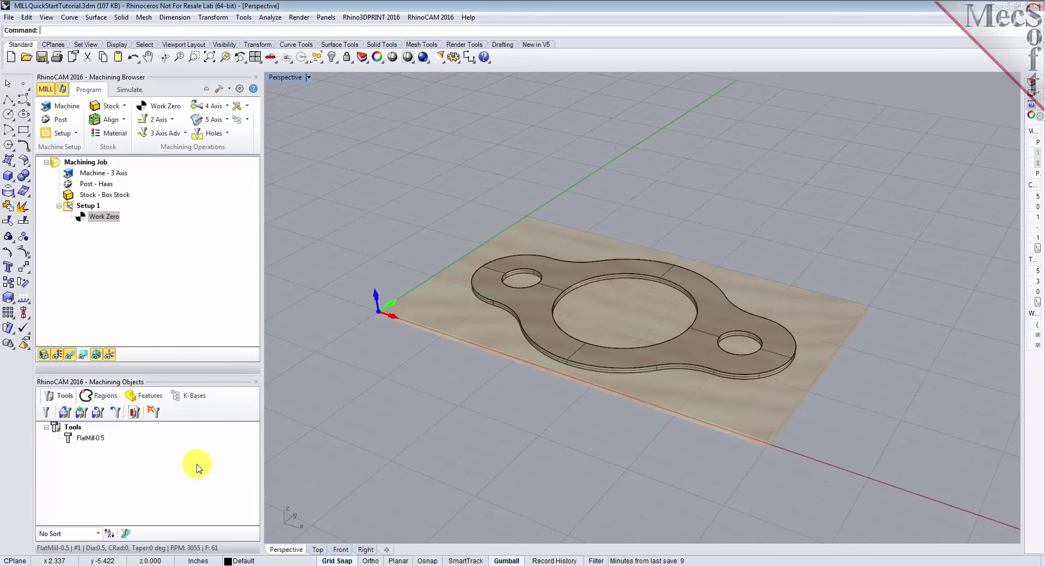
Start a 2 1/2 Axis Profiling operation and pick the edges of the large central hole and both small holes as drive regions
click(73, 444)
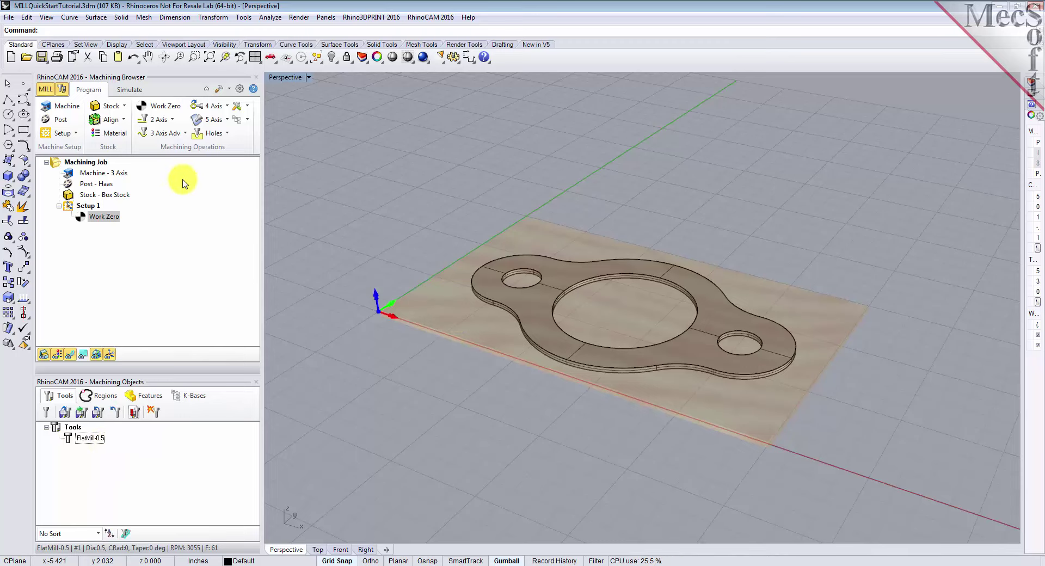
click(172, 123)
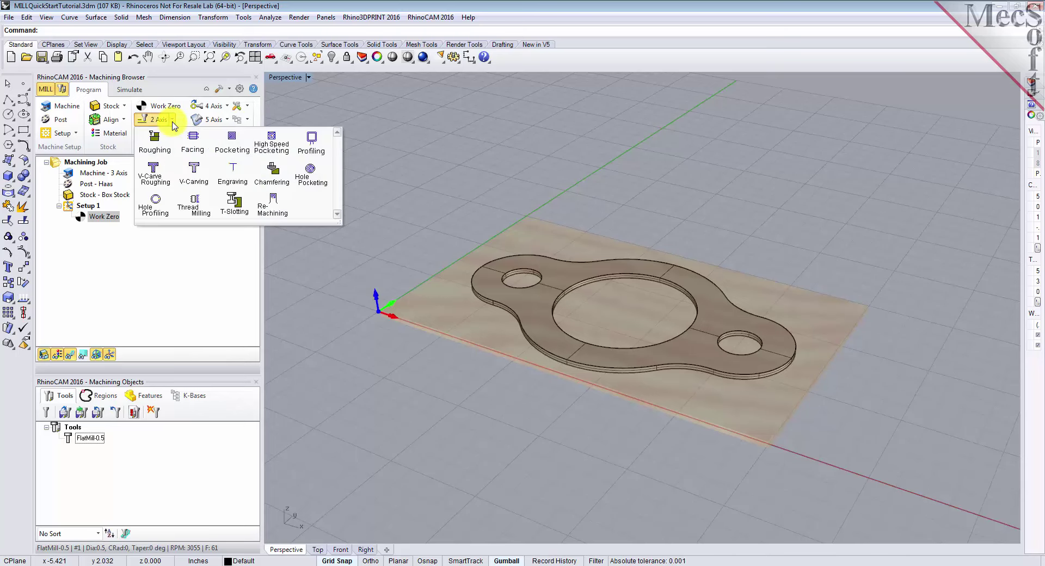
click(320, 155)
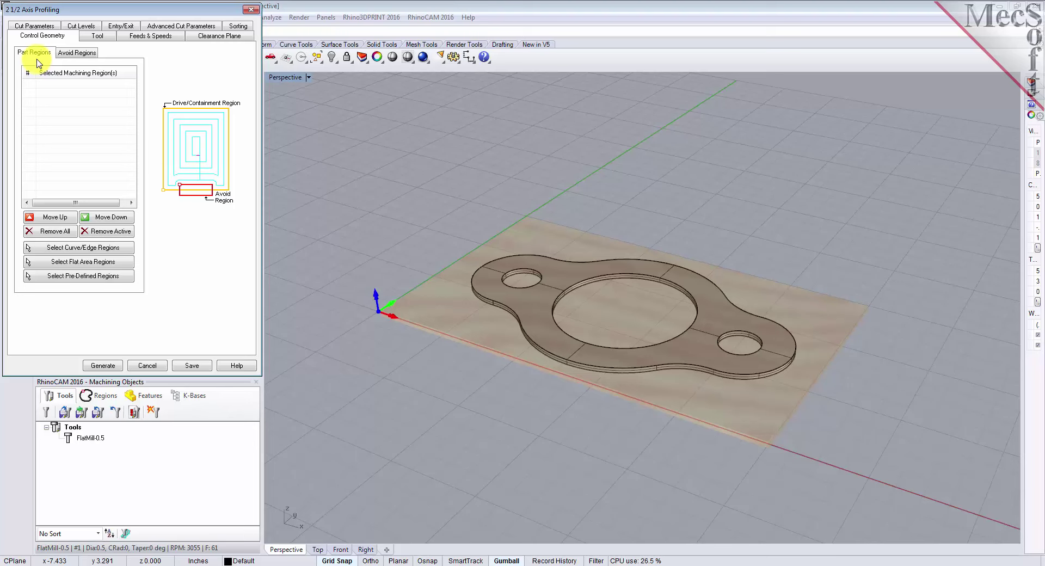
click(79, 252)
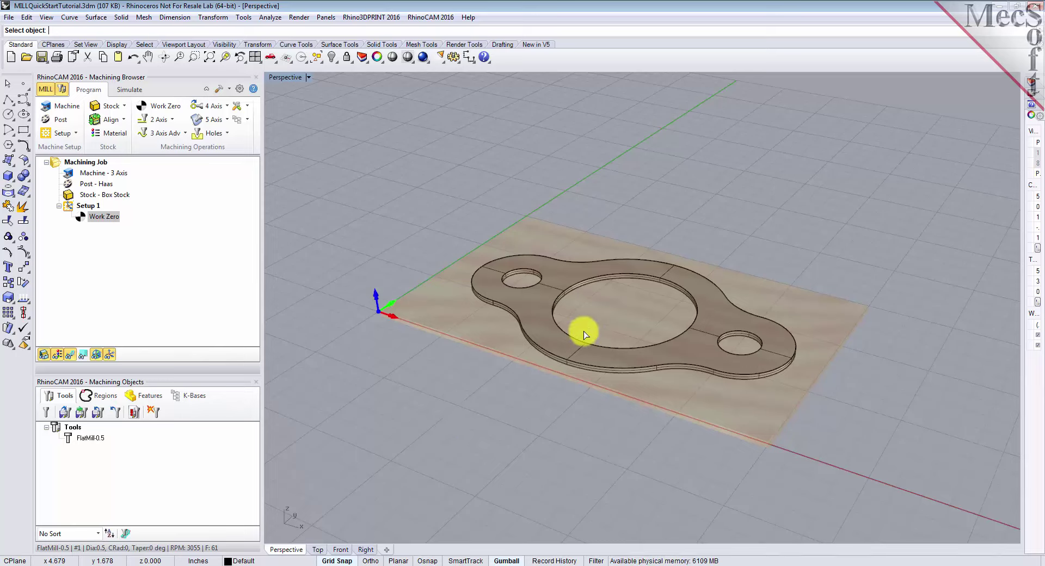
click(611, 274)
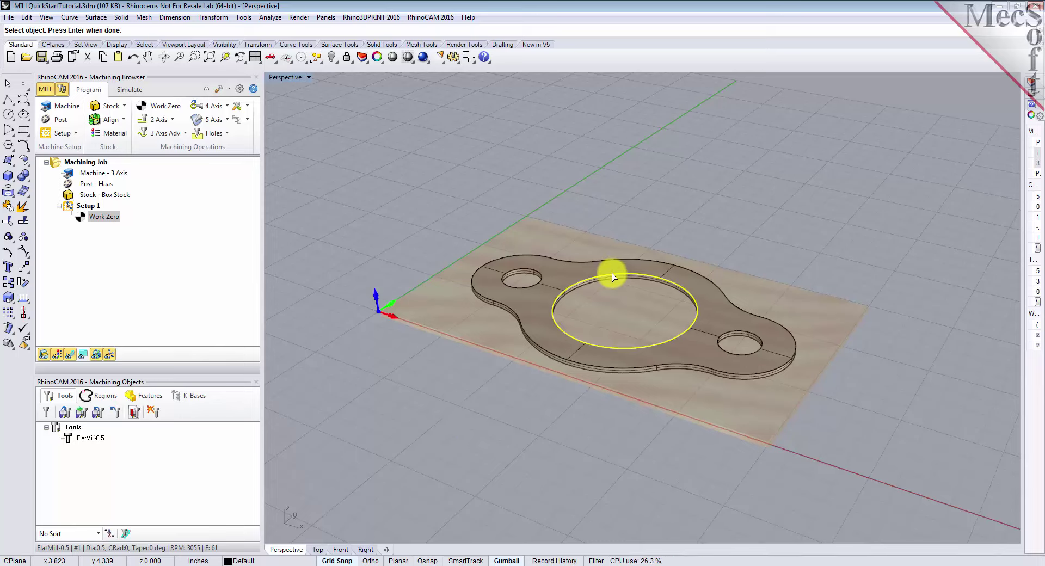
click(524, 267)
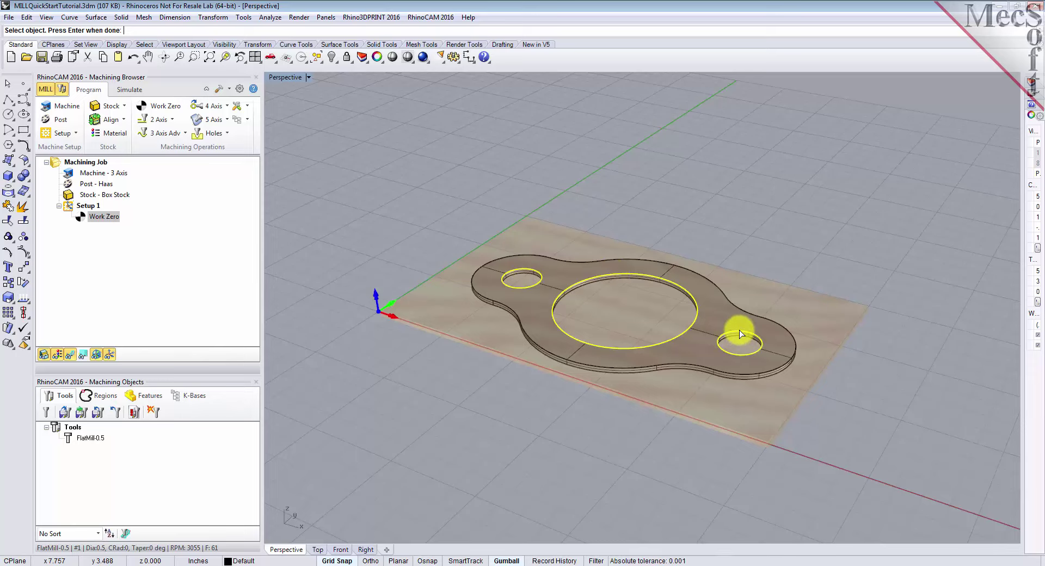
right_click(451, 299)
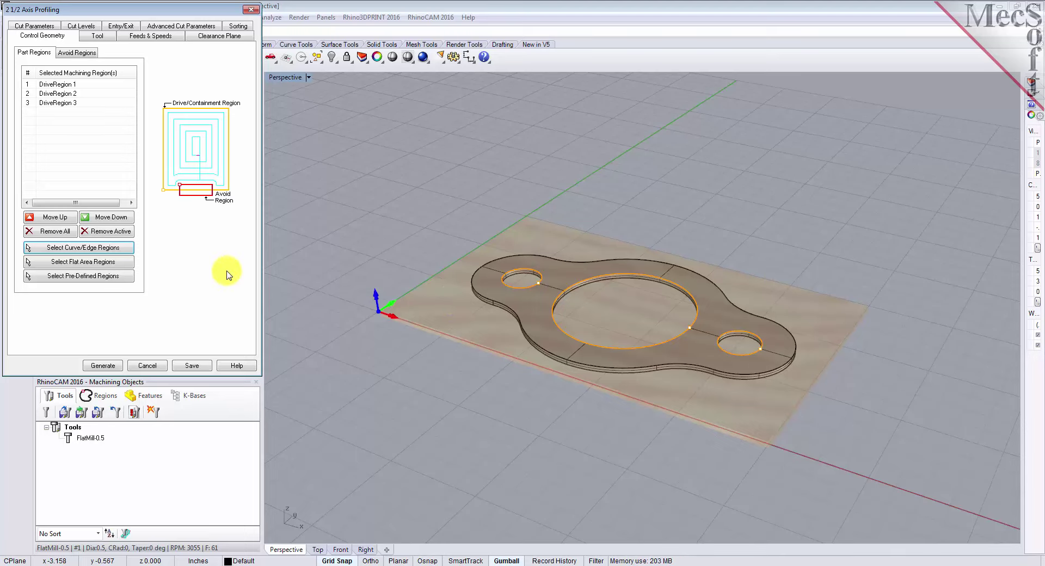
Check which hole edge each of the three selected drive regions corresponds to on the part
click(56, 85)
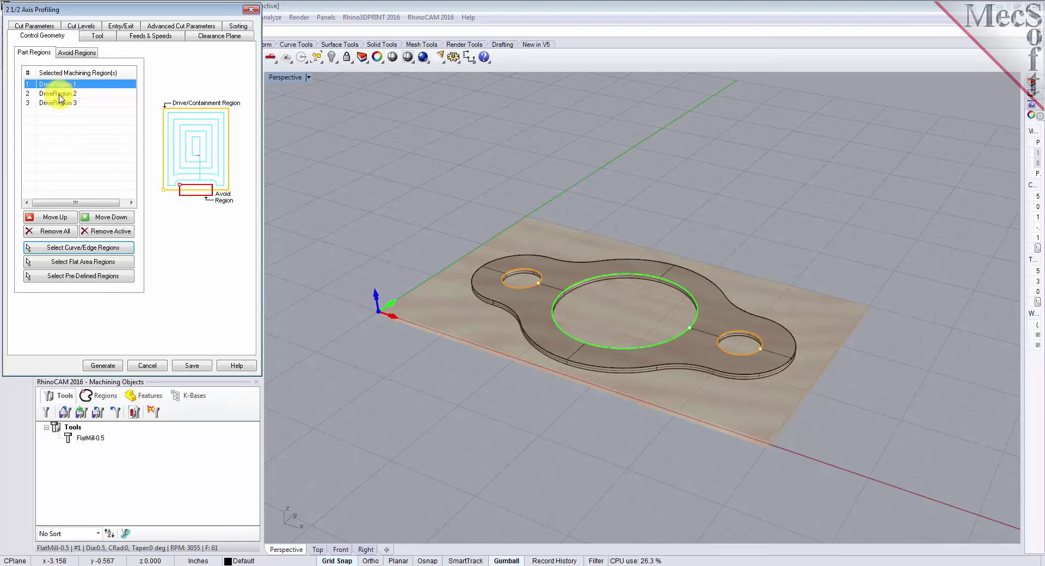
click(59, 94)
click(62, 103)
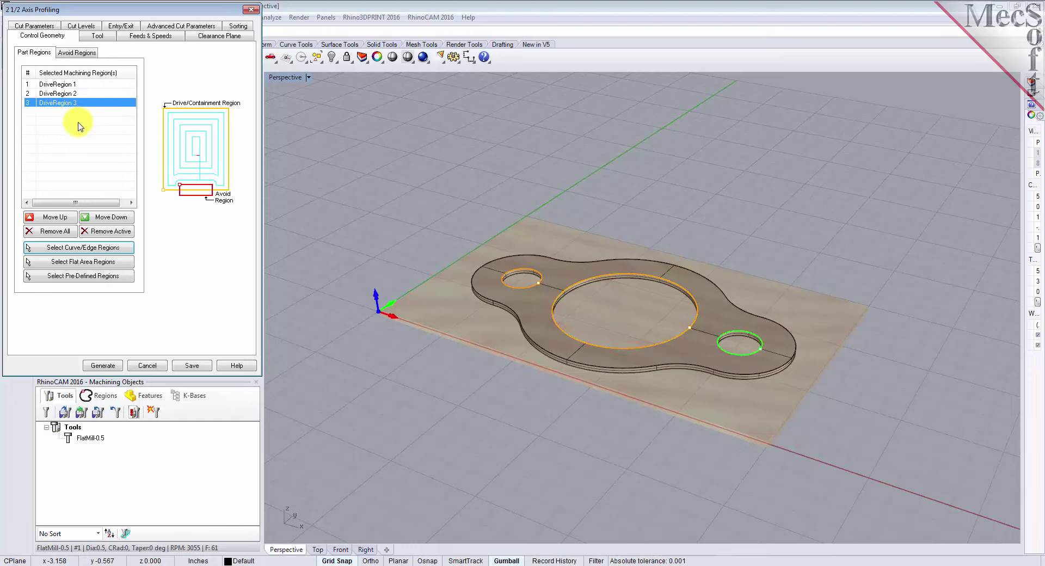
click(63, 84)
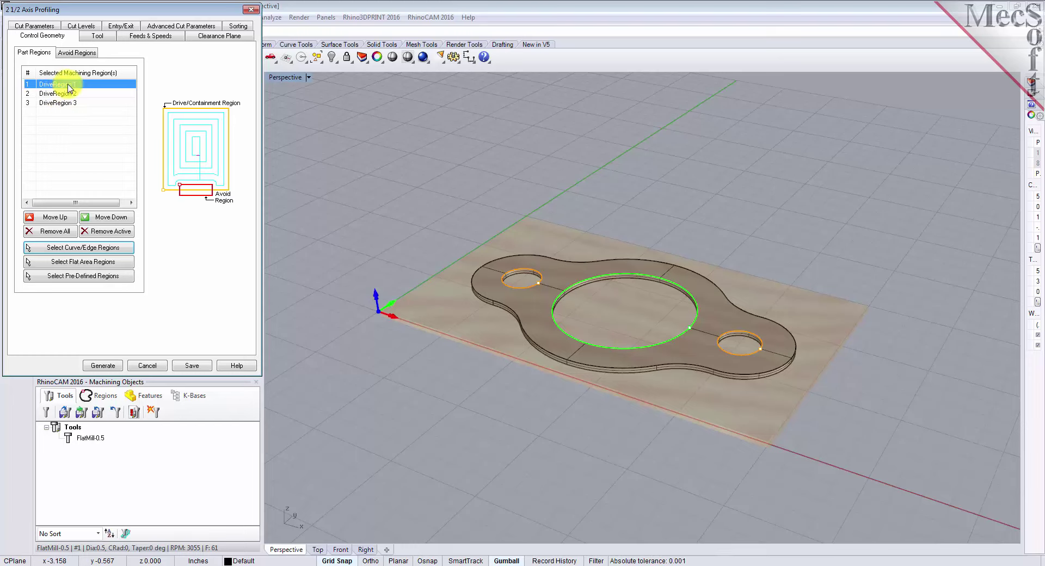
click(71, 94)
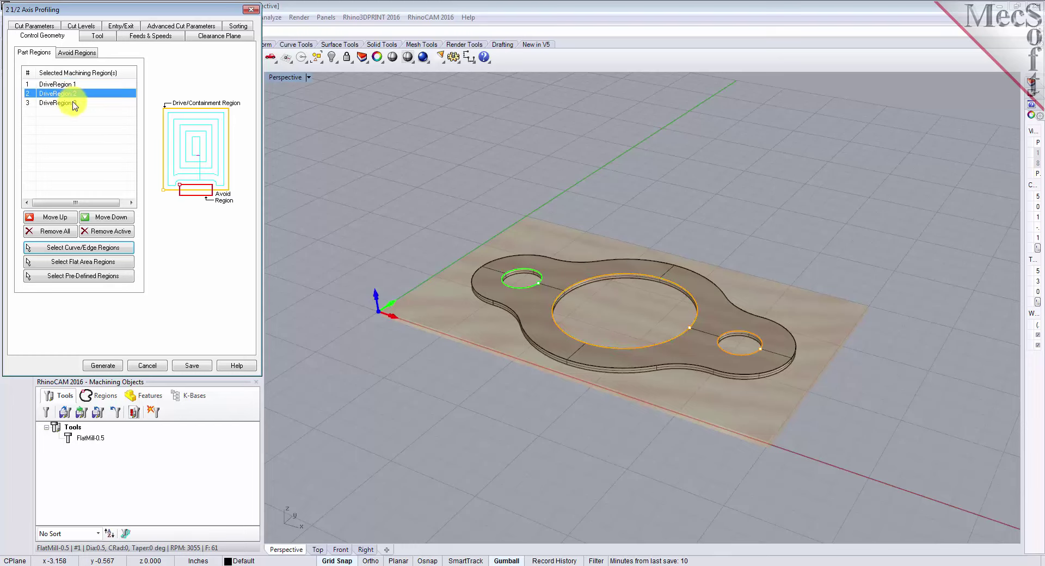
click(74, 103)
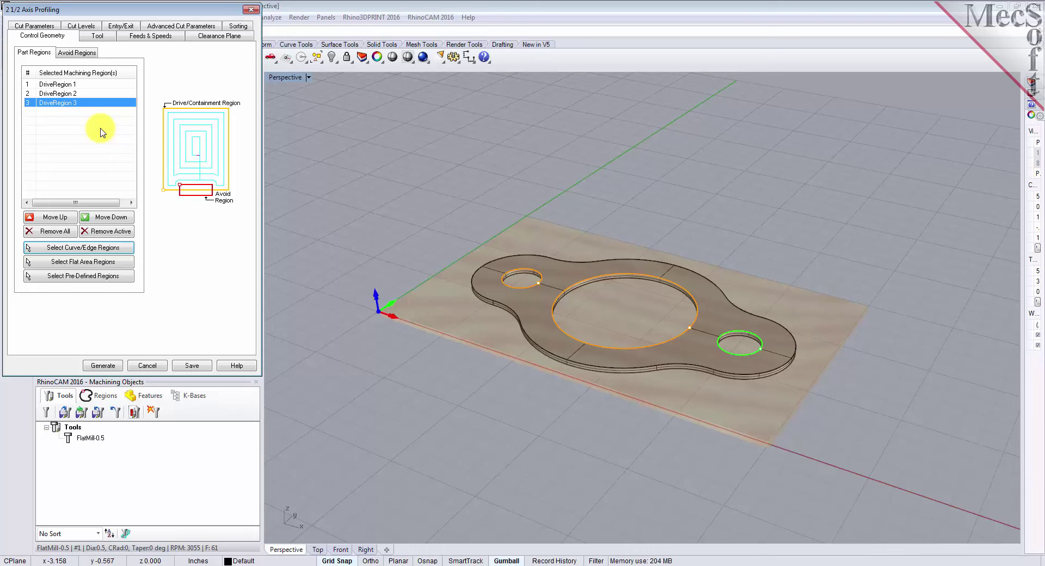
Choose FlatMill-0.5 as the profiling tool and review the operation's feeds and speeds
click(100, 38)
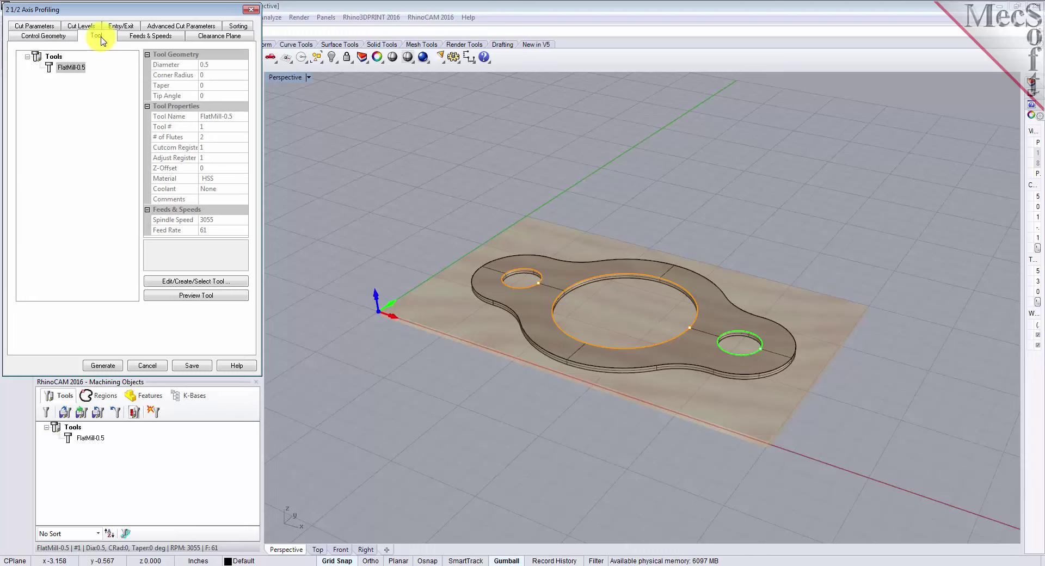
click(48, 69)
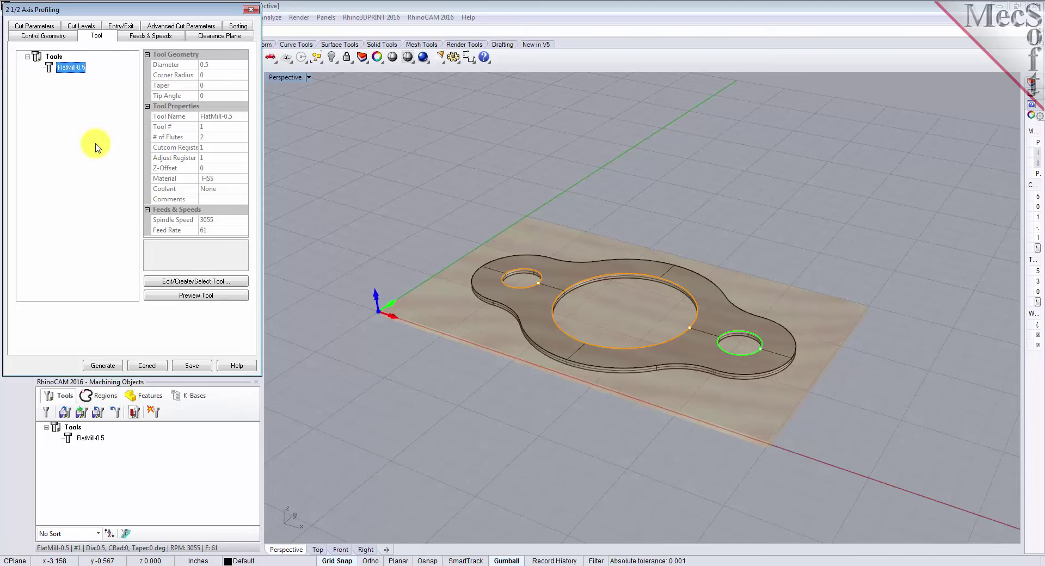
click(154, 35)
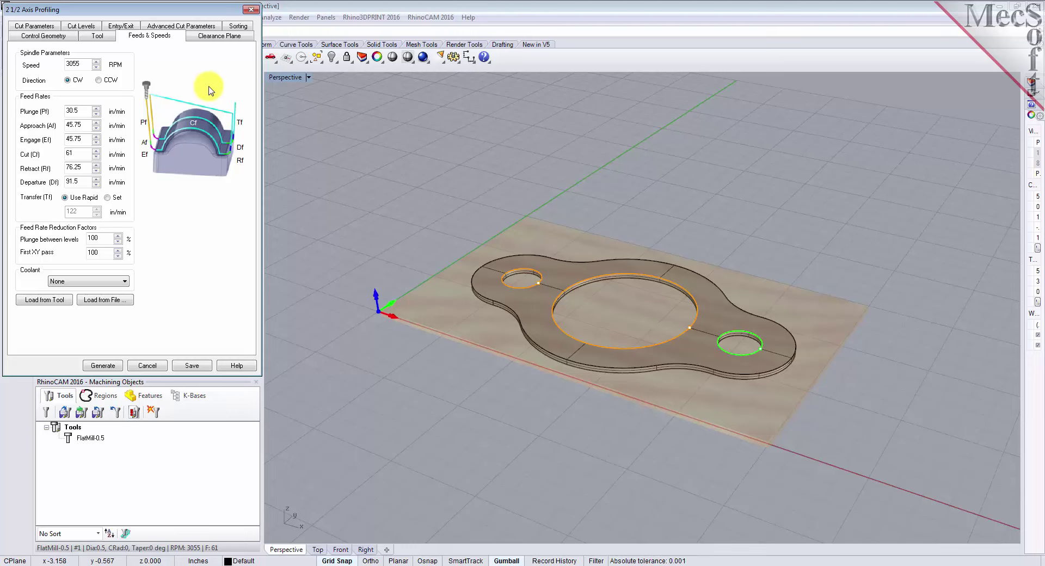
Use the automatic clearance plane definition with Clearance Plane as the cut transfer method, and inspect the plane over the part
click(217, 36)
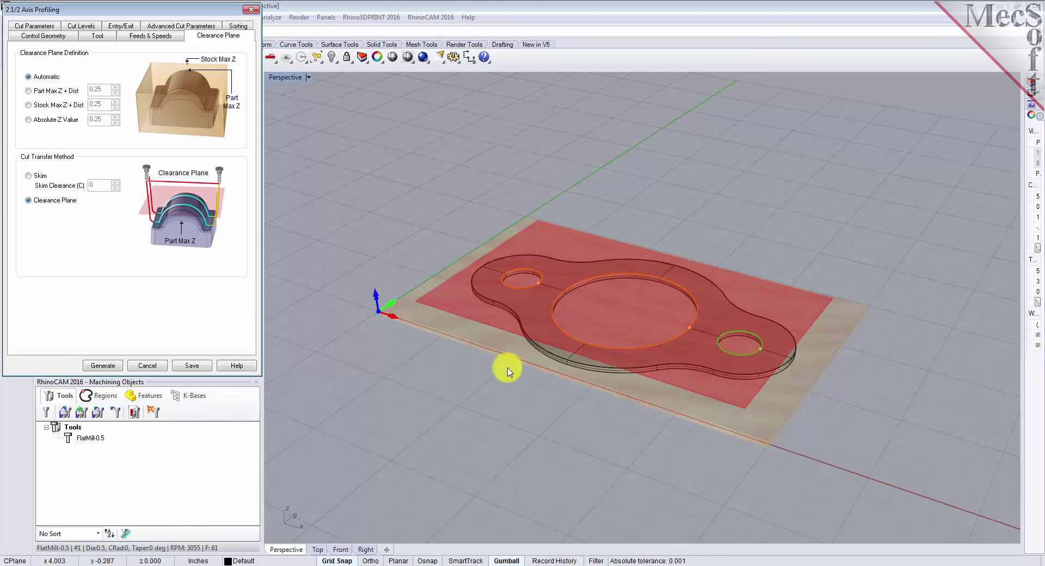
mouse_move(504, 366)
right_down()
mouse_move(520, 303)
mouse_move(502, 375)
right_up()
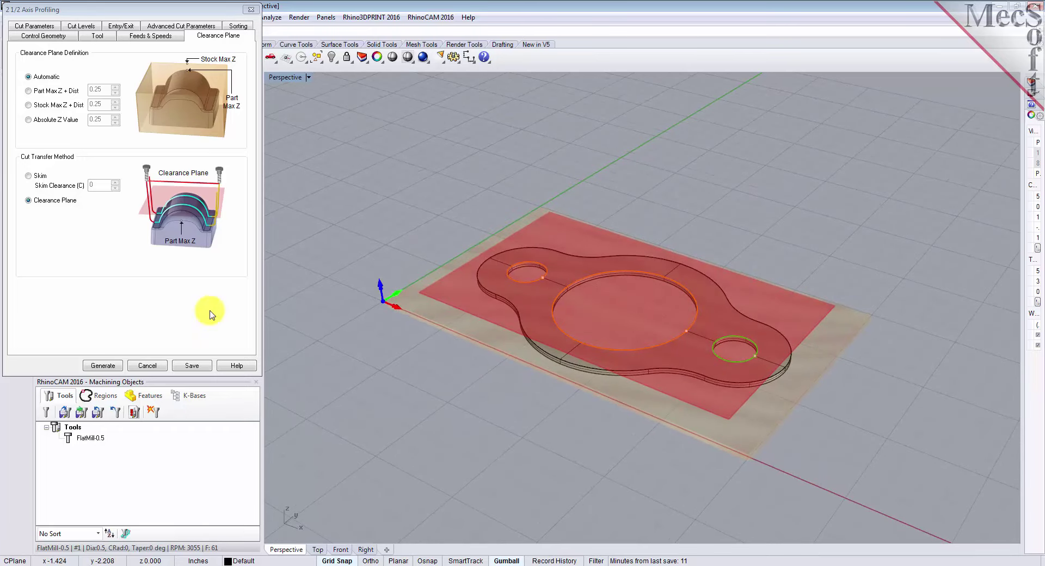
click(28, 200)
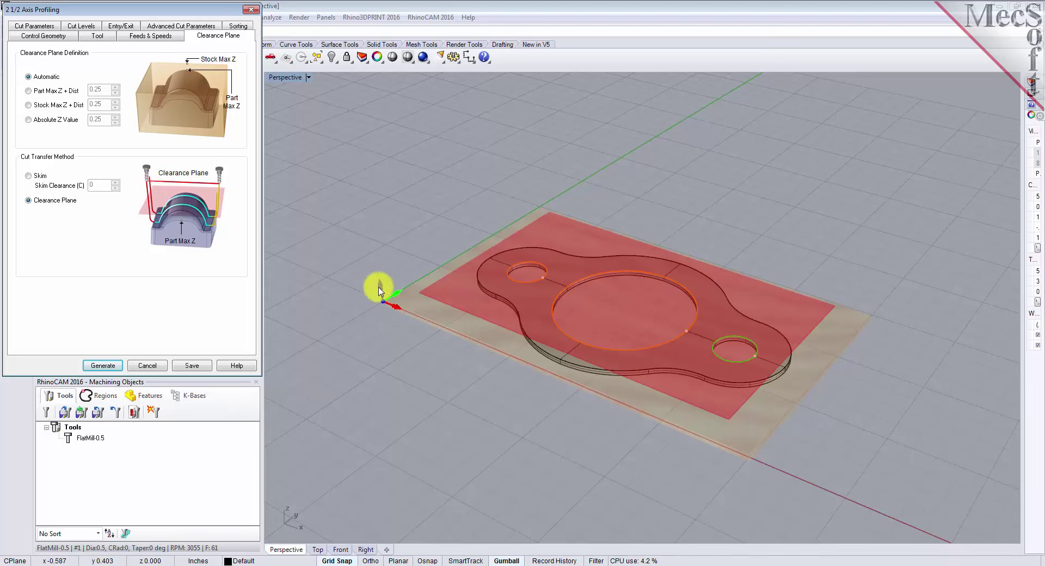
right_drag(618, 412, 644, 415)
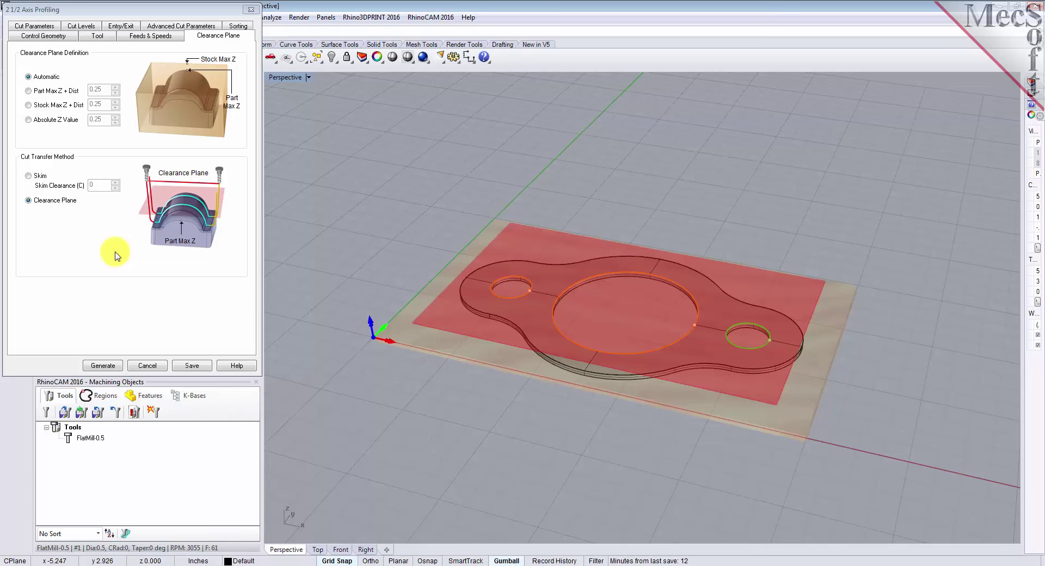
Set the profiling cut parameters to use outside/inside for closed curves, with the cut on the Inside
click(35, 25)
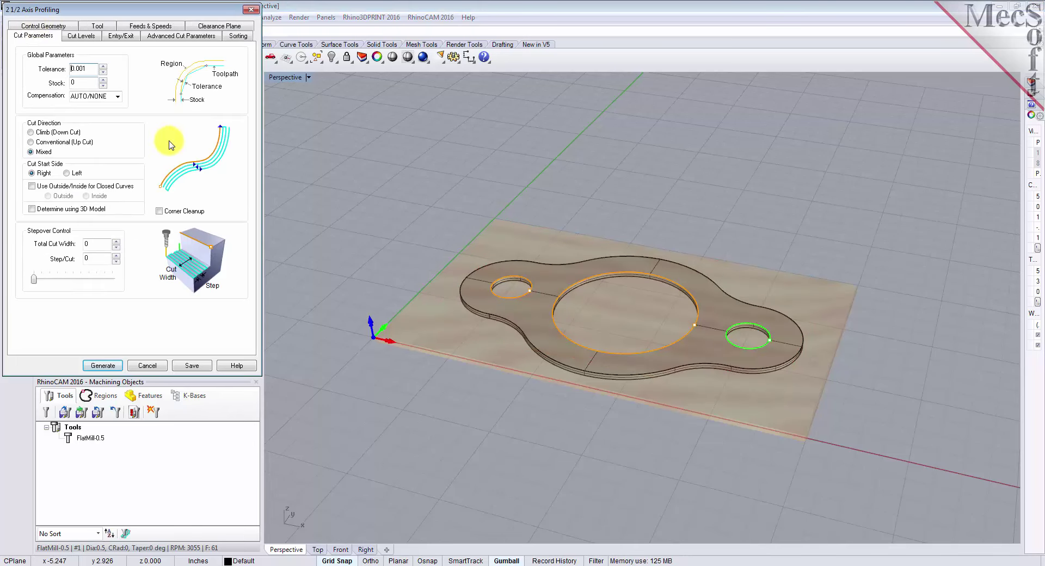
key(Tab)
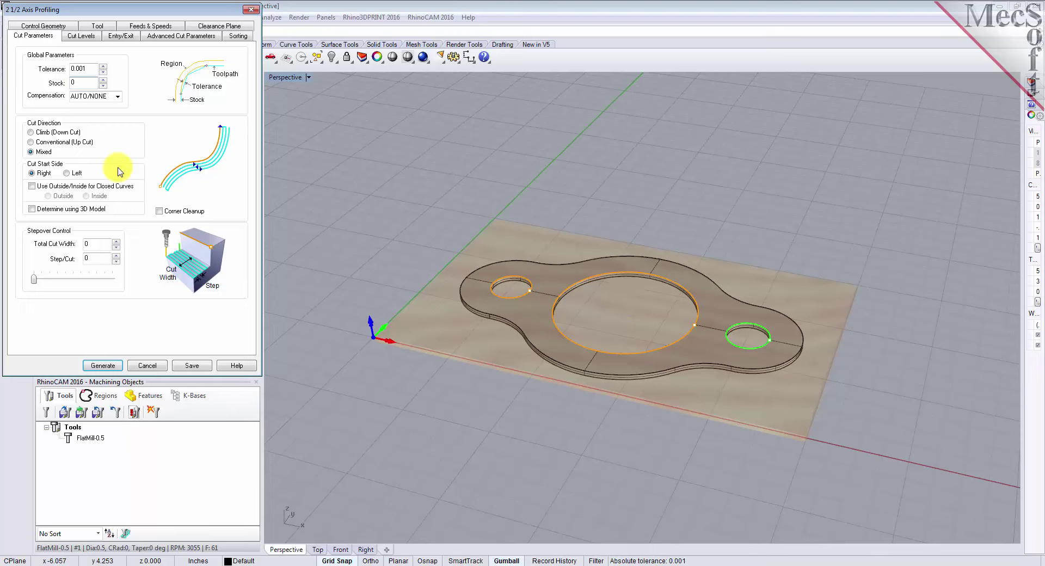
click(31, 173)
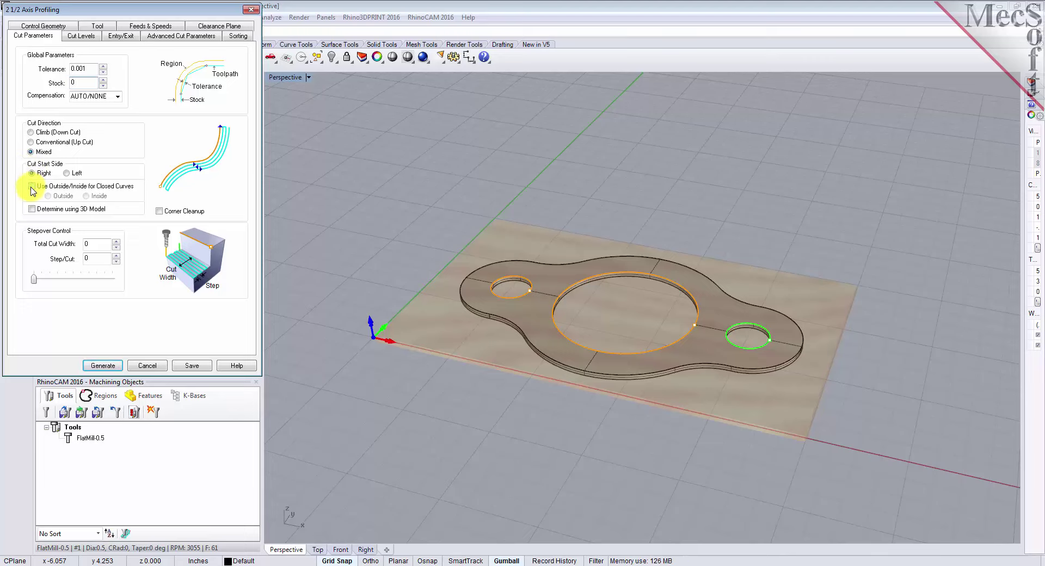
click(31, 186)
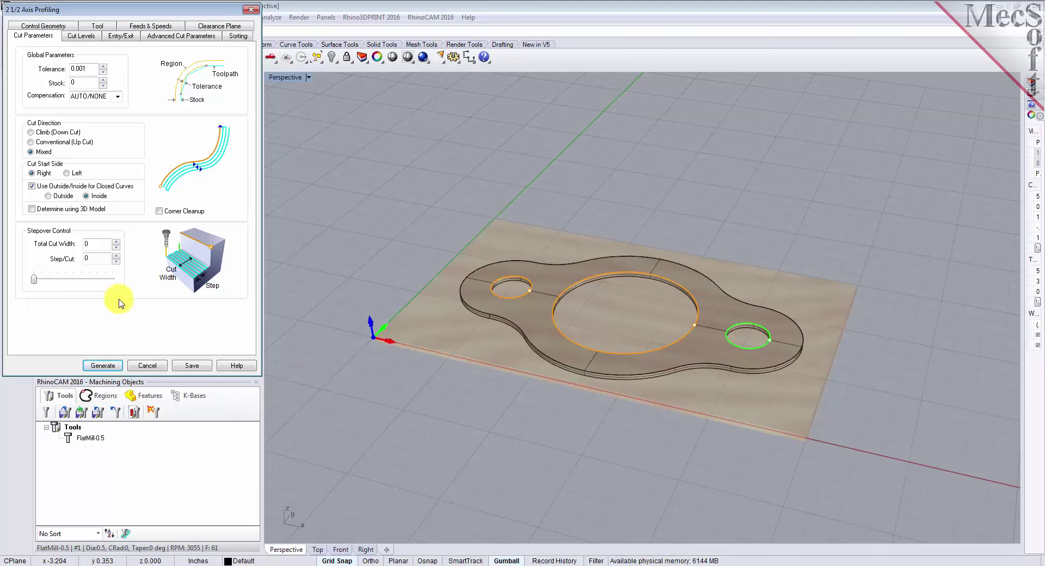
Review the profiling operation's cut levels, including the rough depth per cut
click(79, 37)
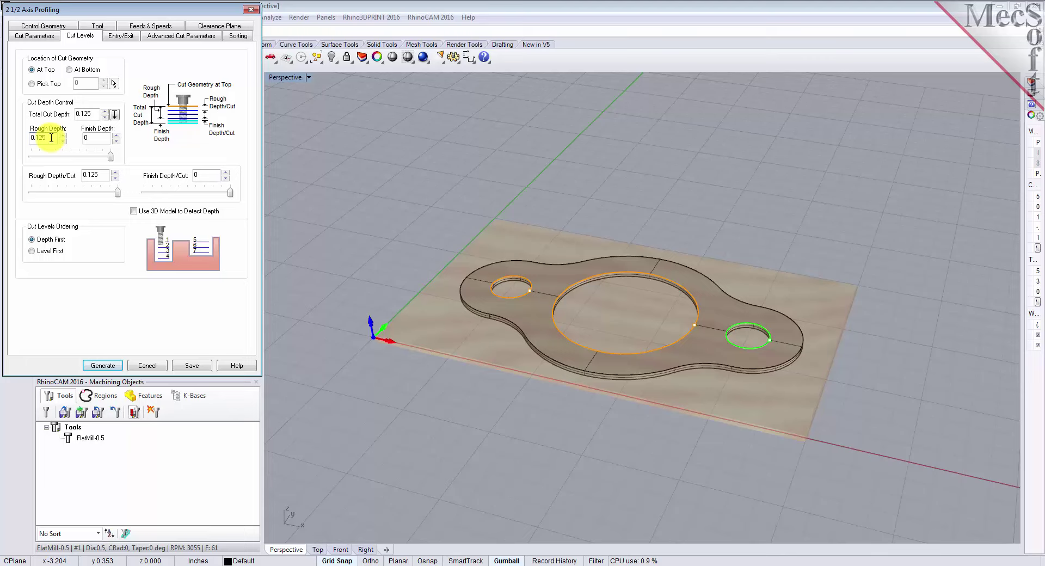
click(91, 175)
double_click(91, 175)
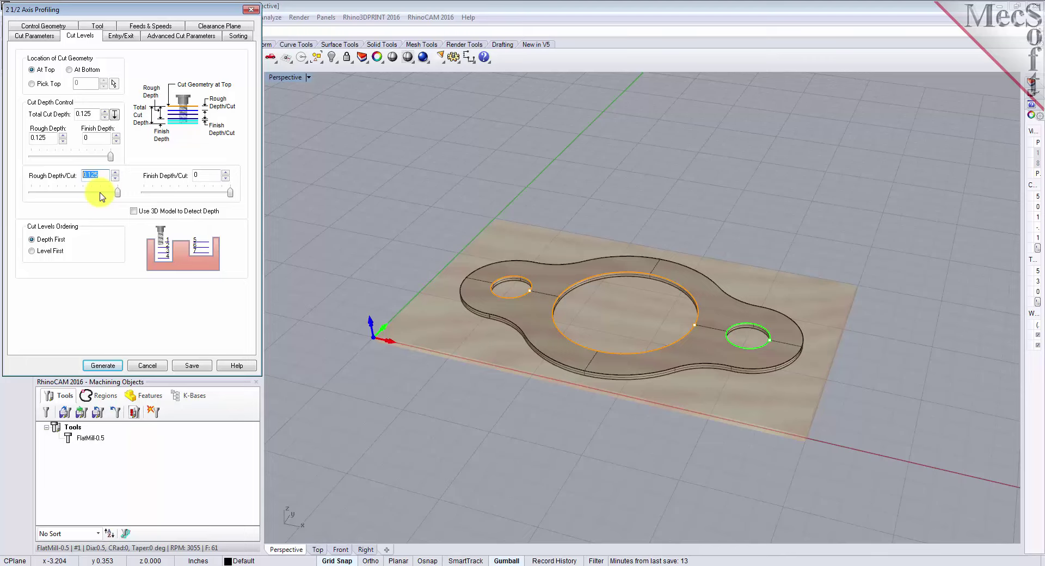
Set both the entry and exit motions to None and generate the 2 1/2 Axis Profiling toolpath
click(119, 36)
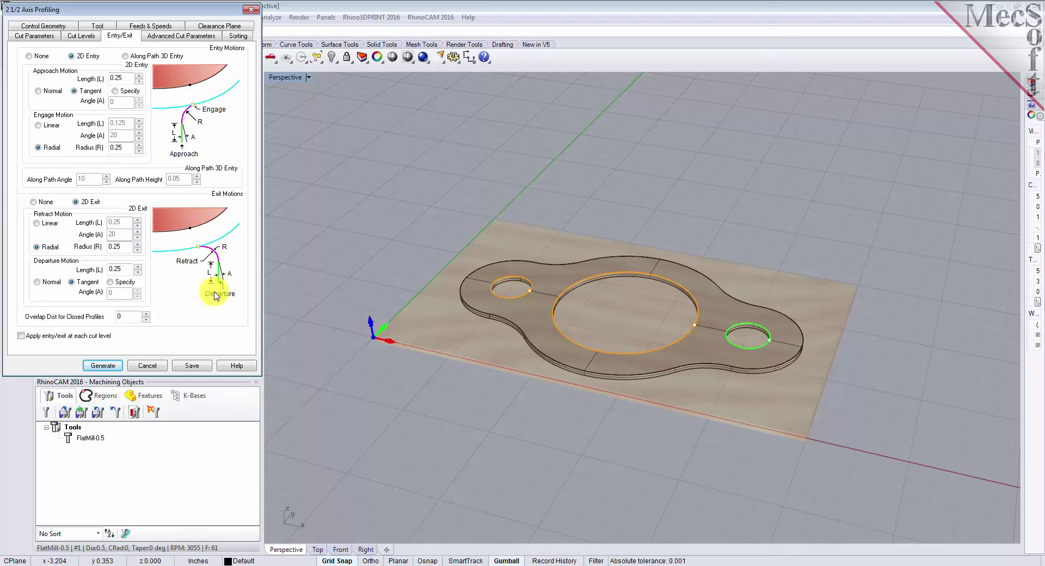
click(28, 56)
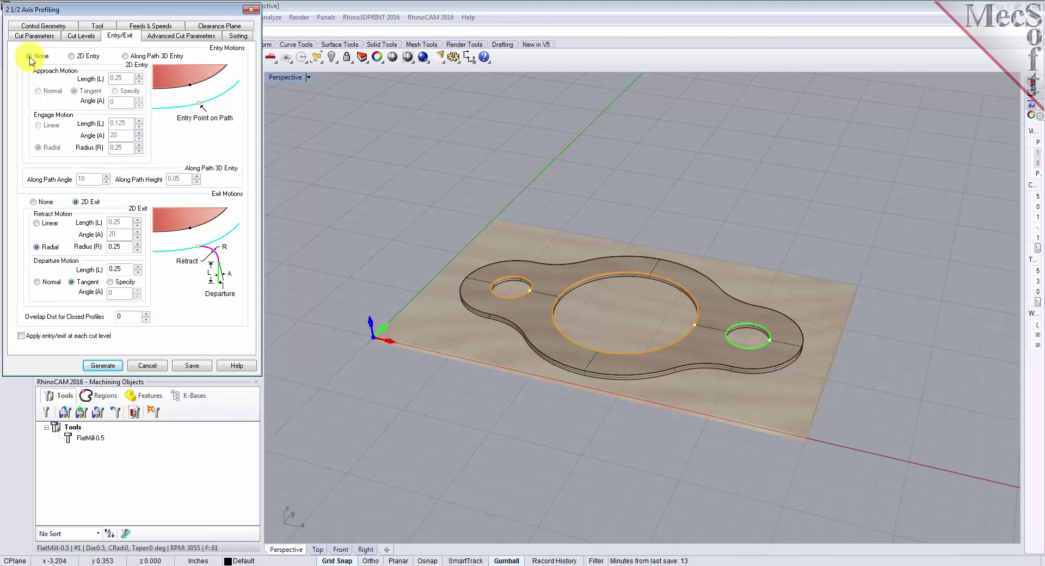
click(34, 203)
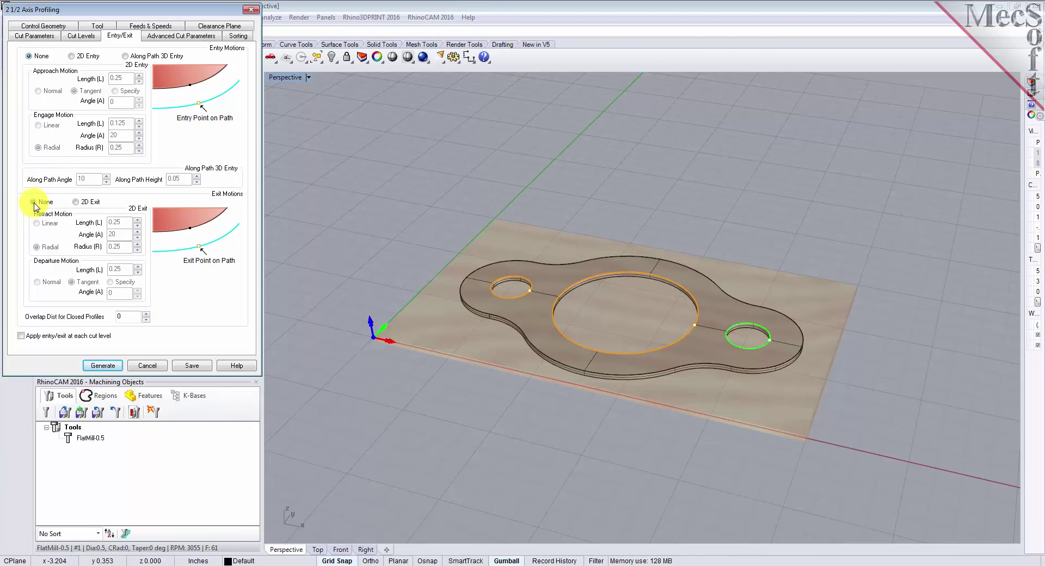
click(106, 367)
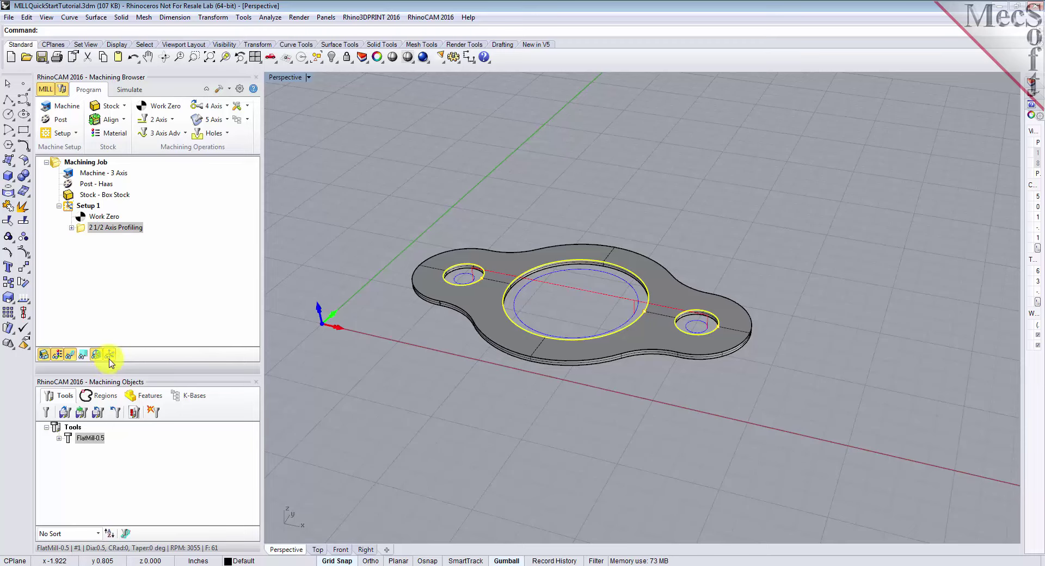
click(82, 229)
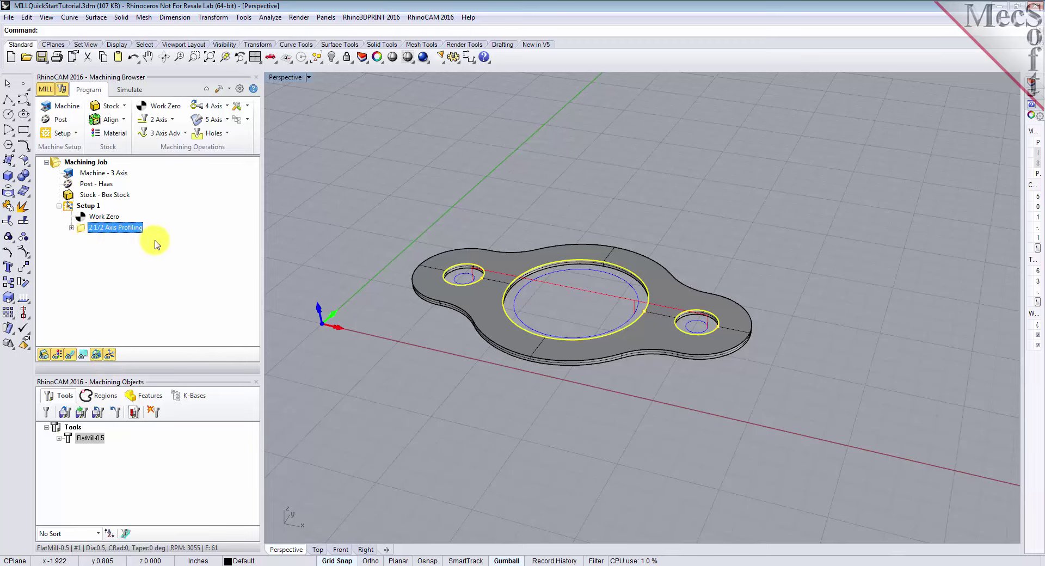
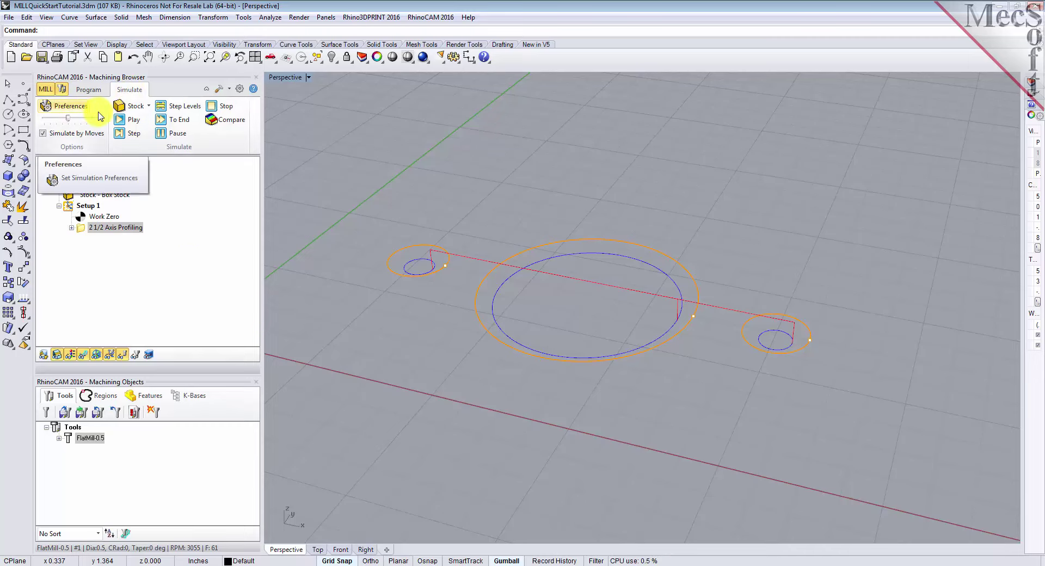
Play the hole profiling simulation with Simulate by Moves turned off and the simulation speed raised, and inspect the cut stock
click(44, 135)
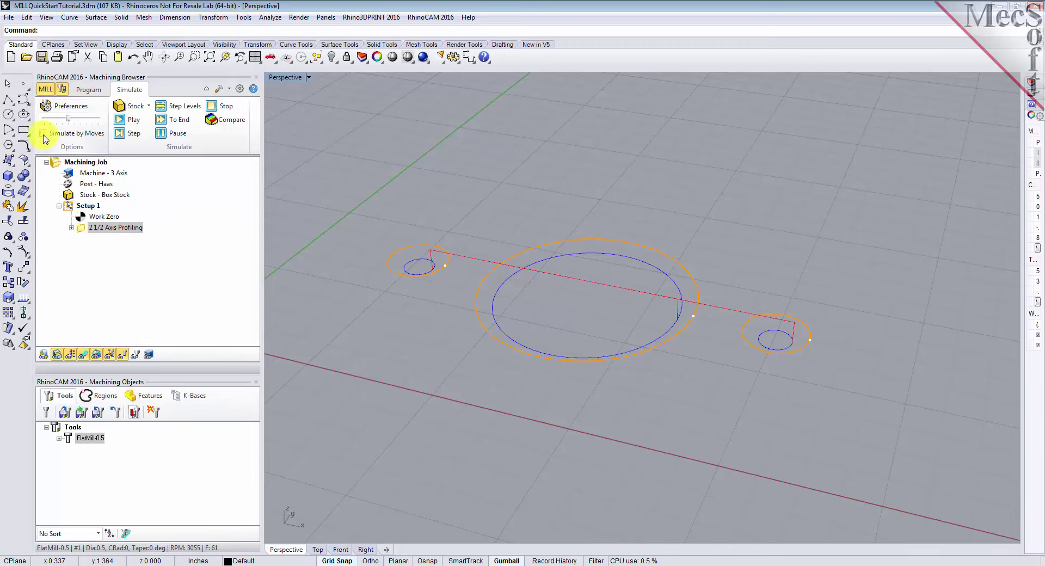
drag(67, 118, 80, 121)
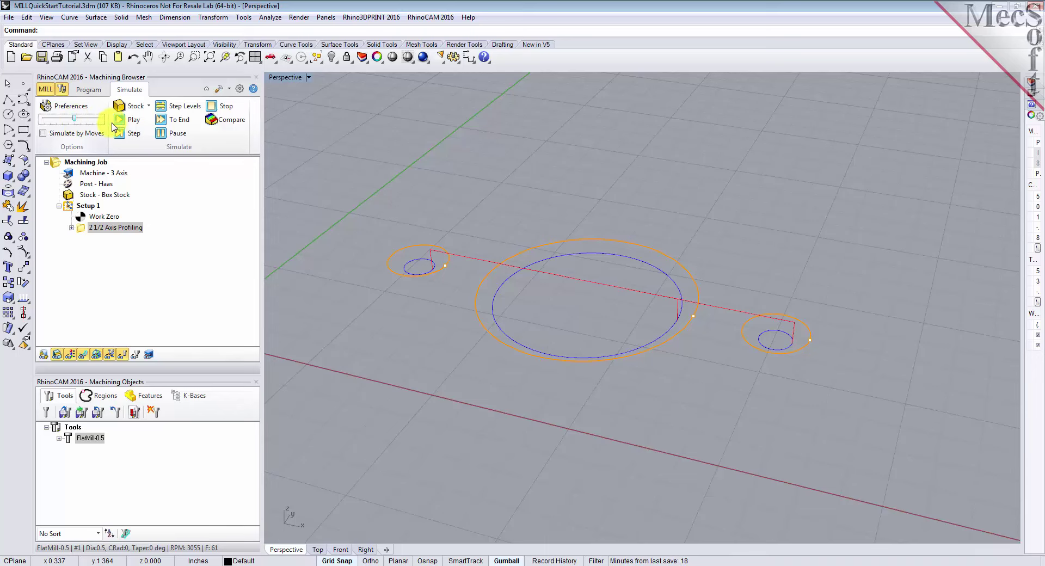
click(133, 120)
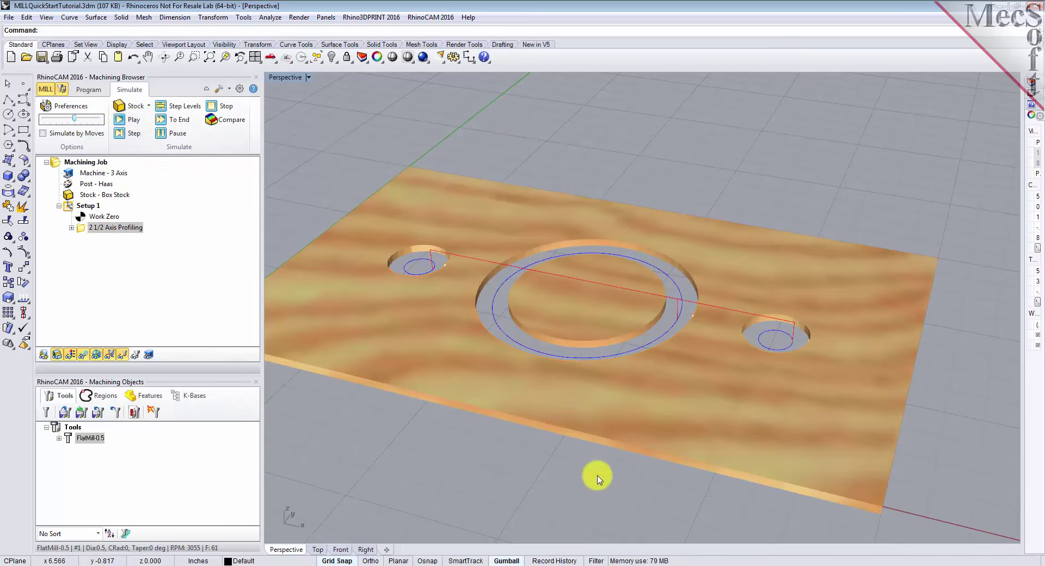
mouse_move(655, 441)
right_down()
mouse_move(579, 434)
mouse_move(581, 413)
mouse_move(560, 439)
mouse_move(642, 444)
right_up()
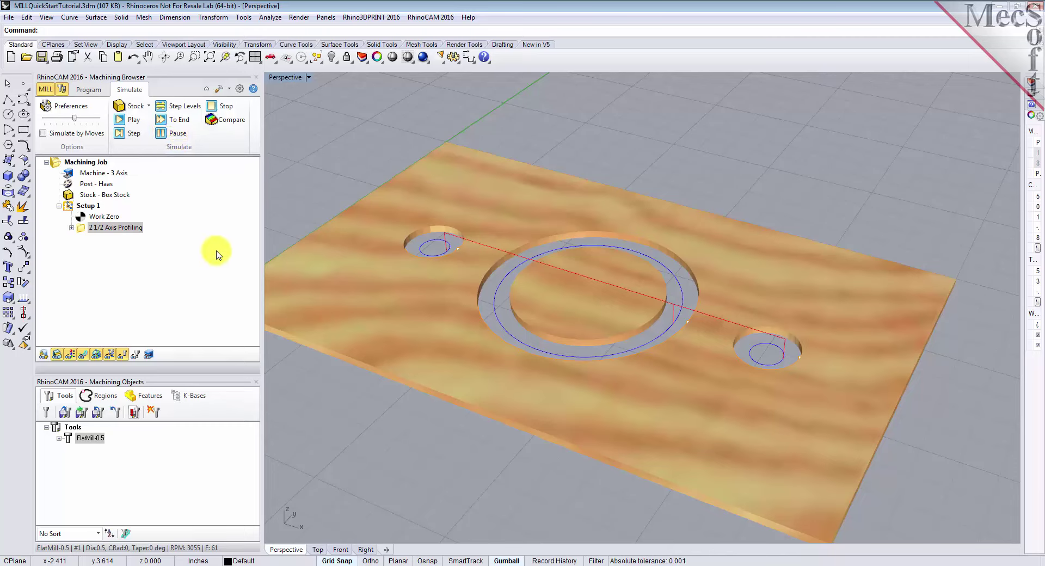
Toggle the tool display in the simulation and inspect the cut stock from another angle
click(72, 357)
click(72, 357)
click(72, 357)
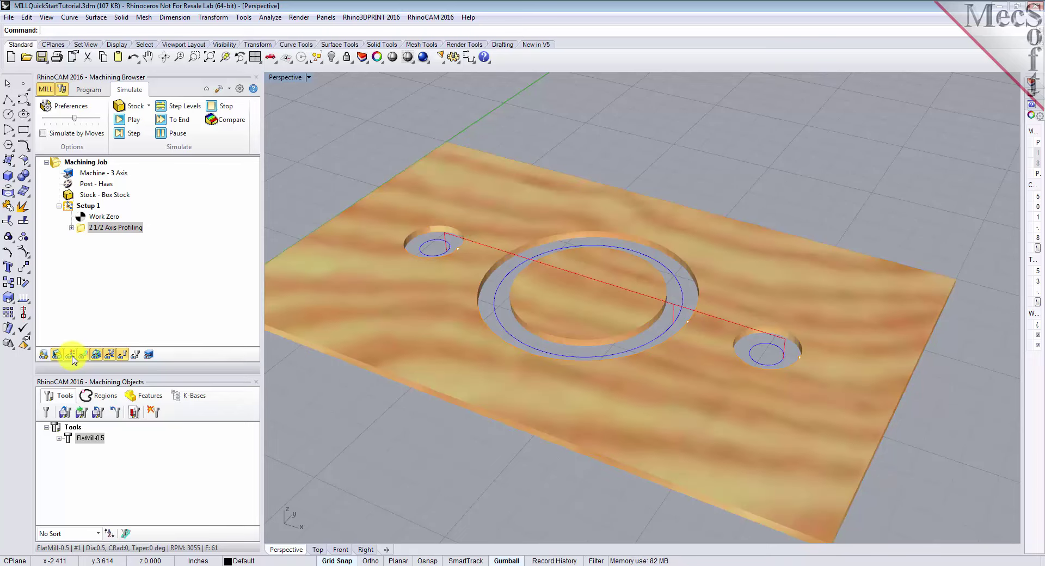
right_drag(446, 433, 482, 455)
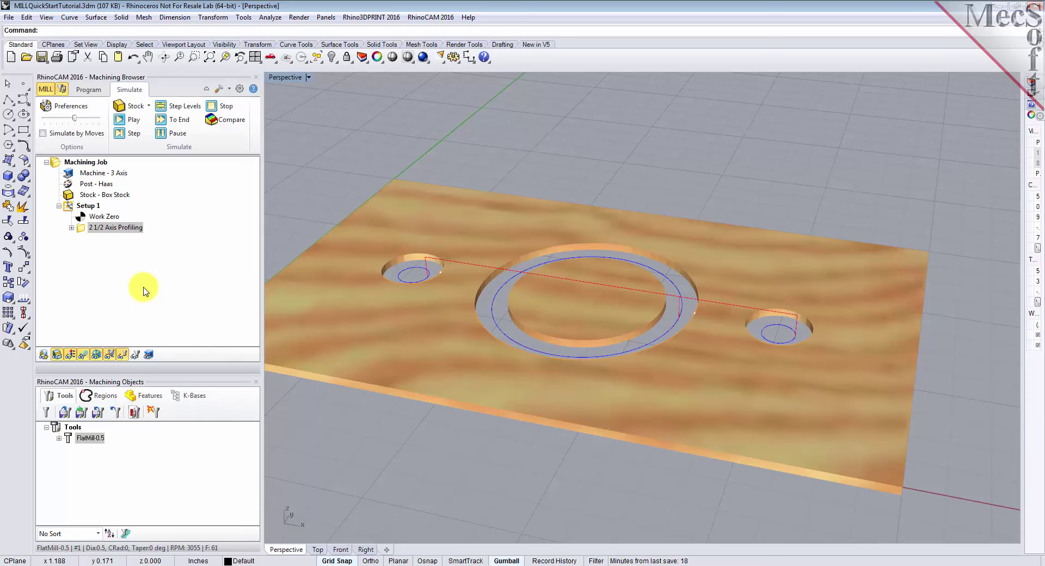
Duplicate the 2 1/2 Axis Profiling operation under Setup 1 by copying and pasting it
click(88, 89)
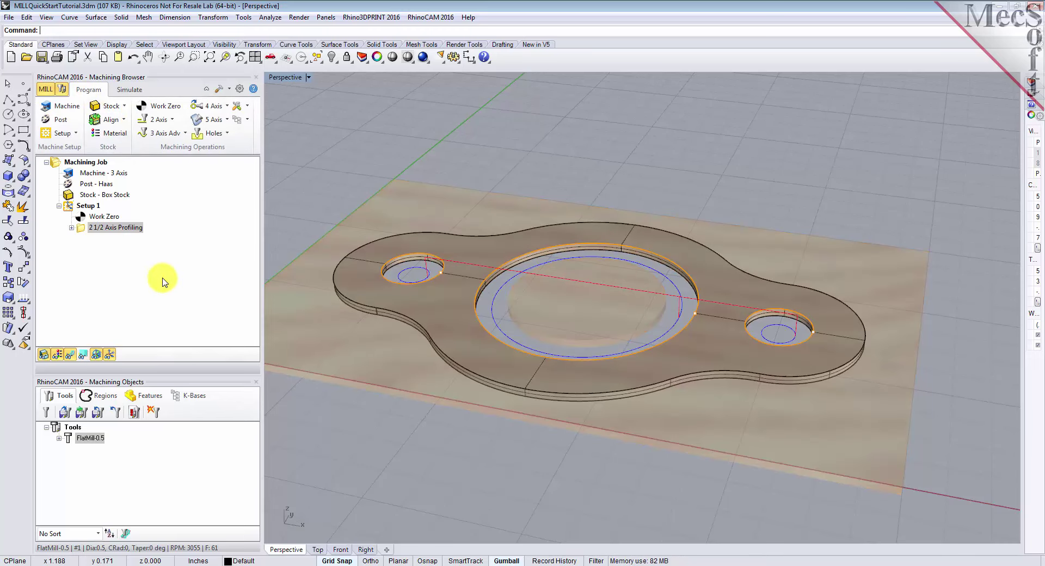
click(82, 229)
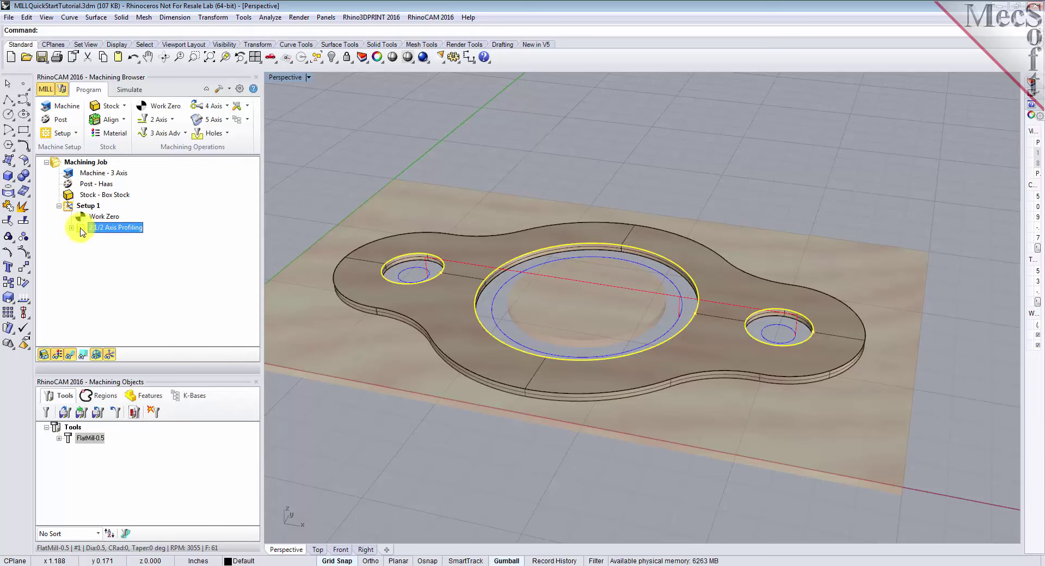
right_click(110, 231)
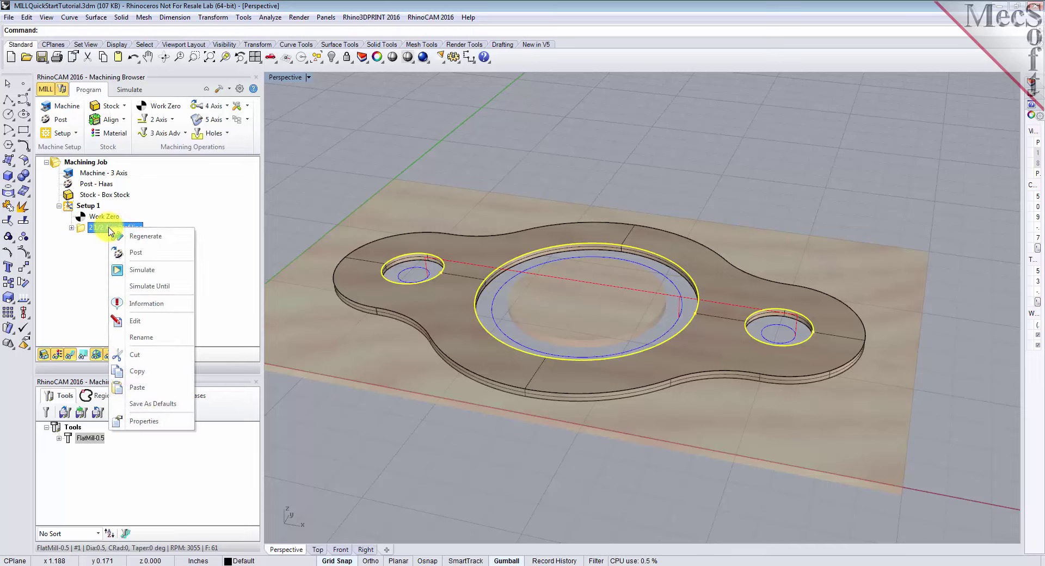
click(151, 375)
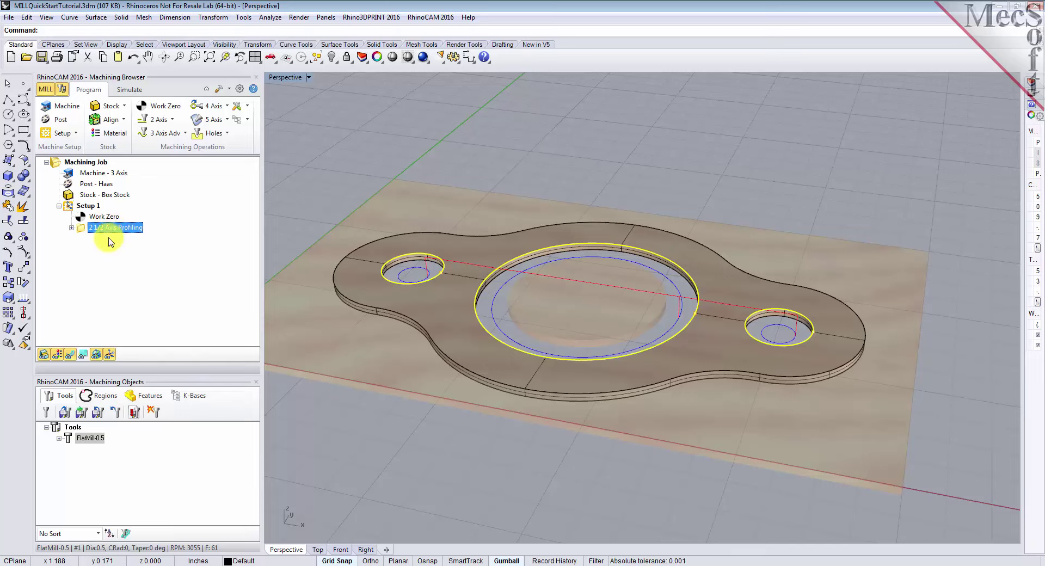
right_click(82, 229)
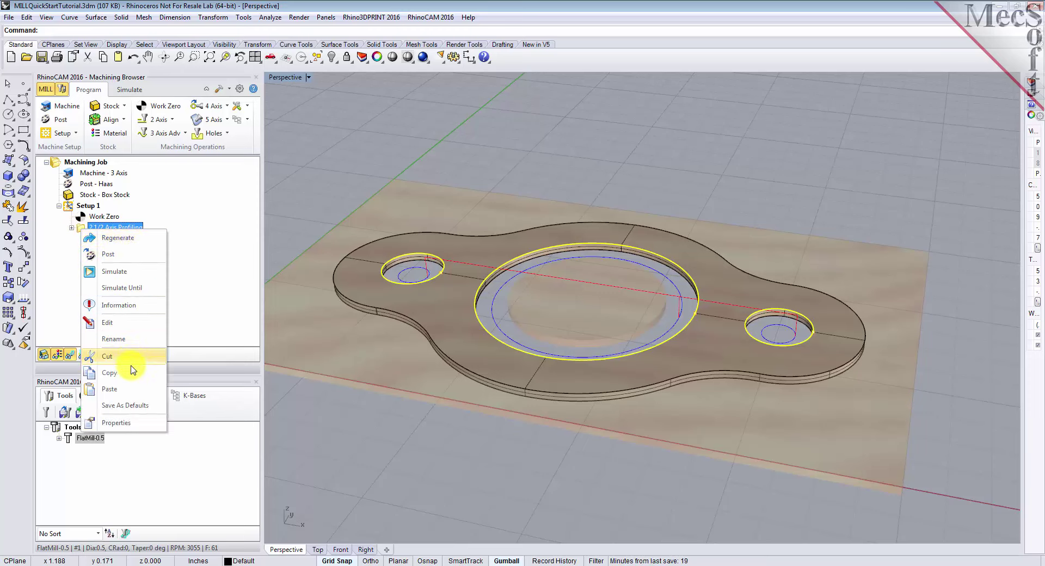
click(132, 396)
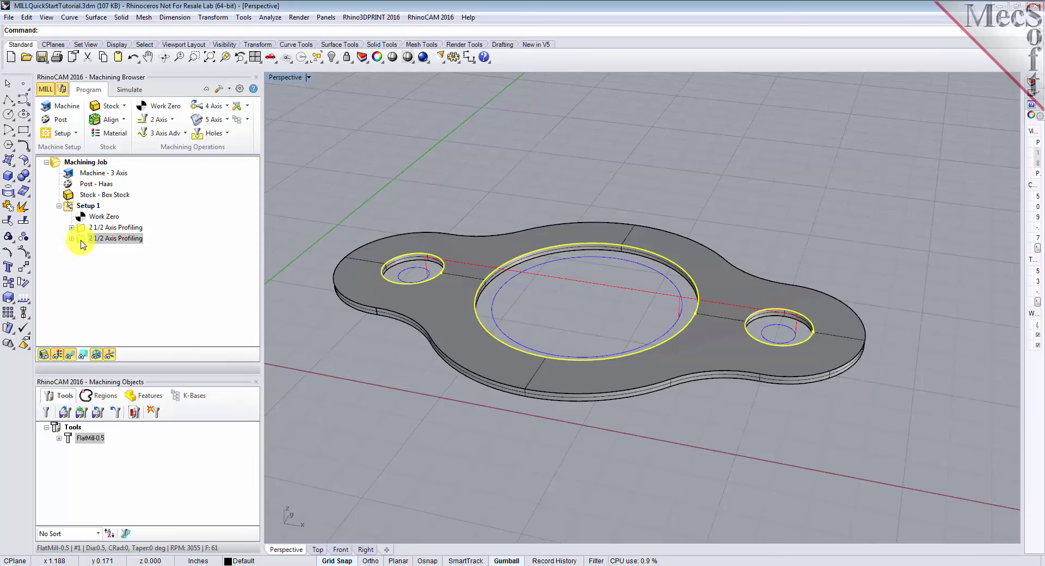
Edit the copied profiling operation, replacing all its drive regions with the part's outer top edge
right_click(82, 243)
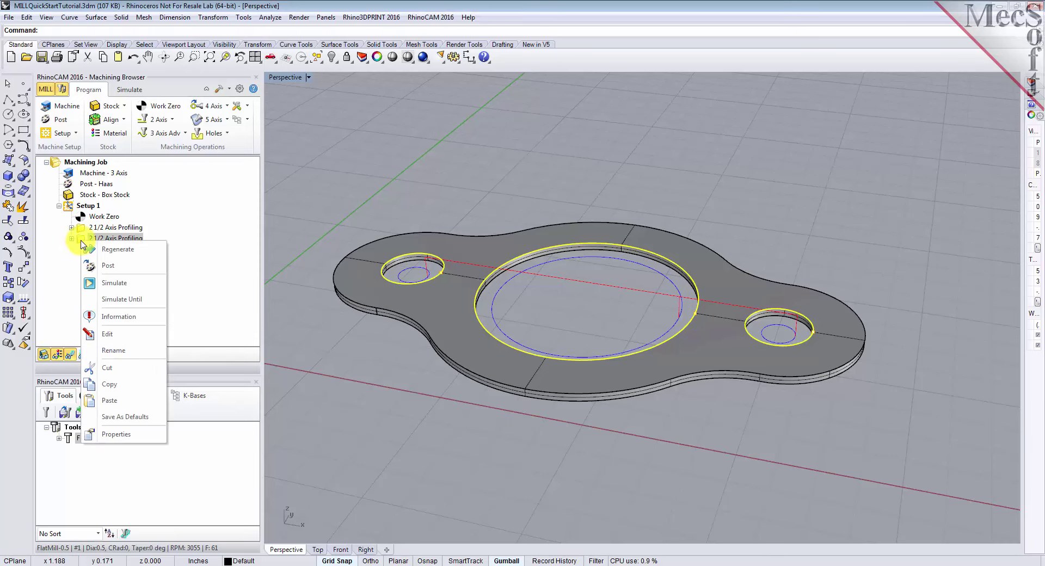
click(131, 340)
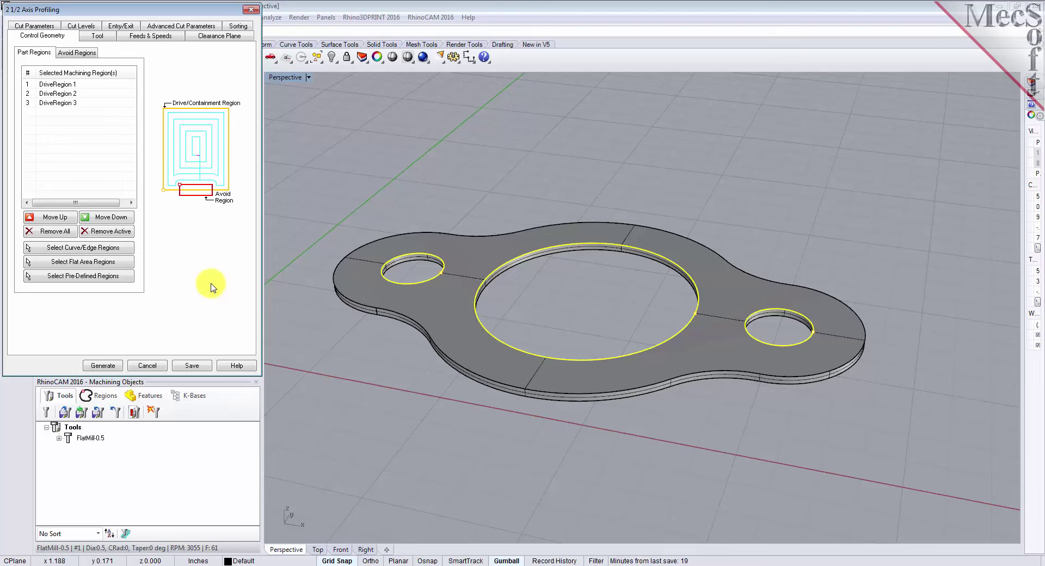
click(57, 232)
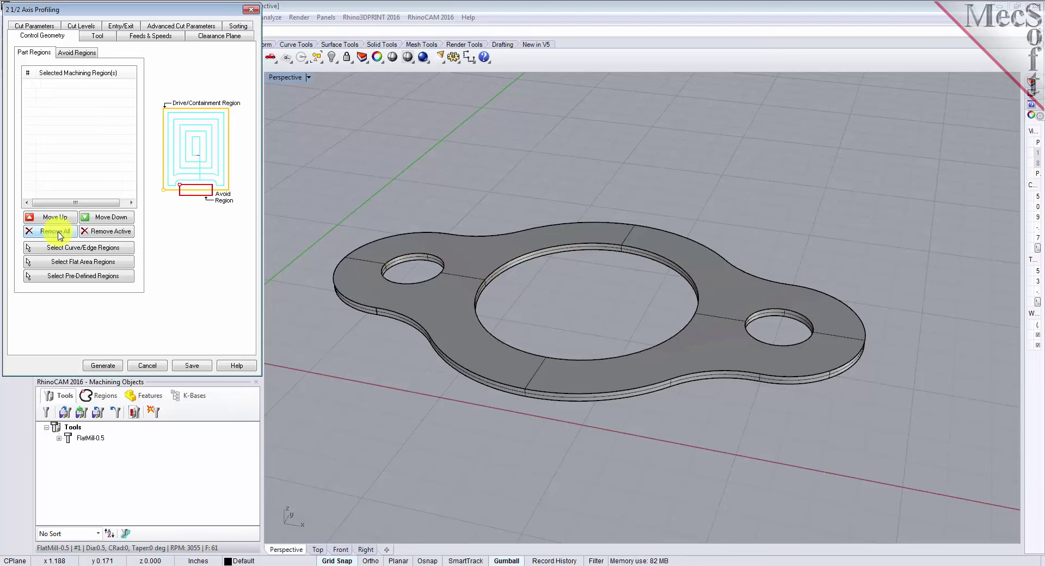
click(90, 247)
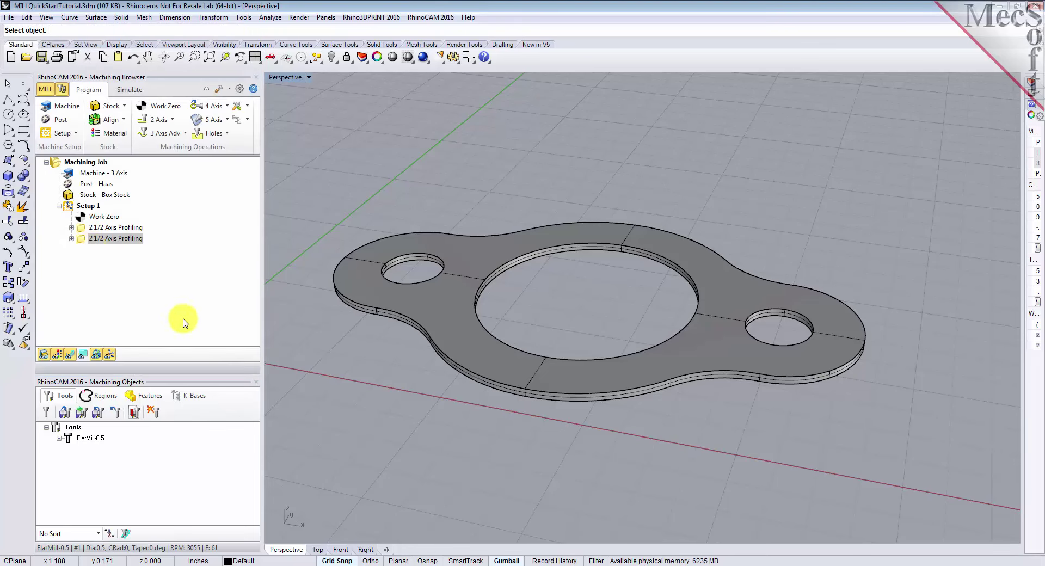
click(466, 235)
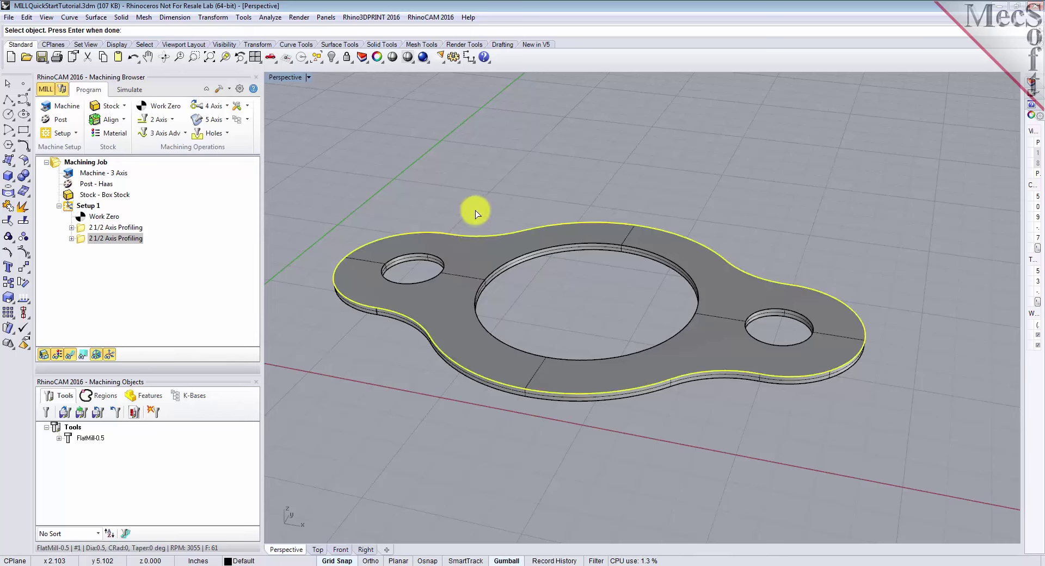
key(Return)
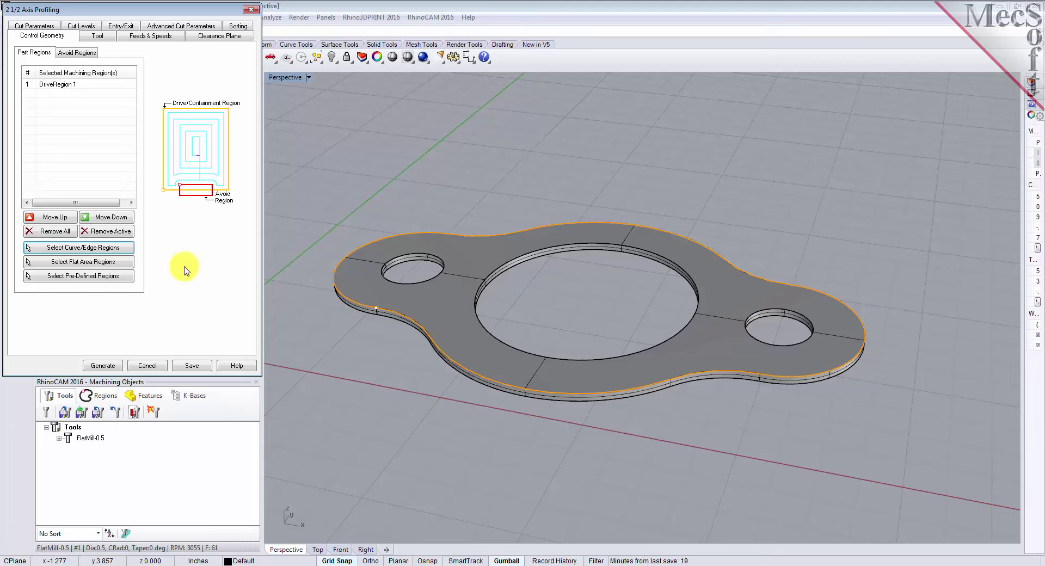
Set the copied operation's closed-curve cut side to Outside and generate the perimeter toolpath
click(30, 26)
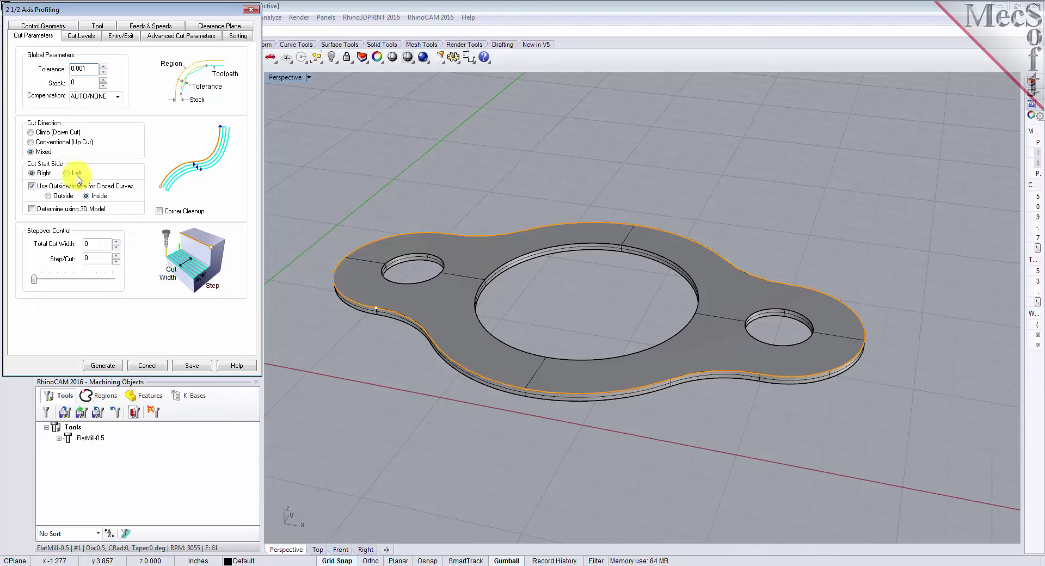
click(48, 196)
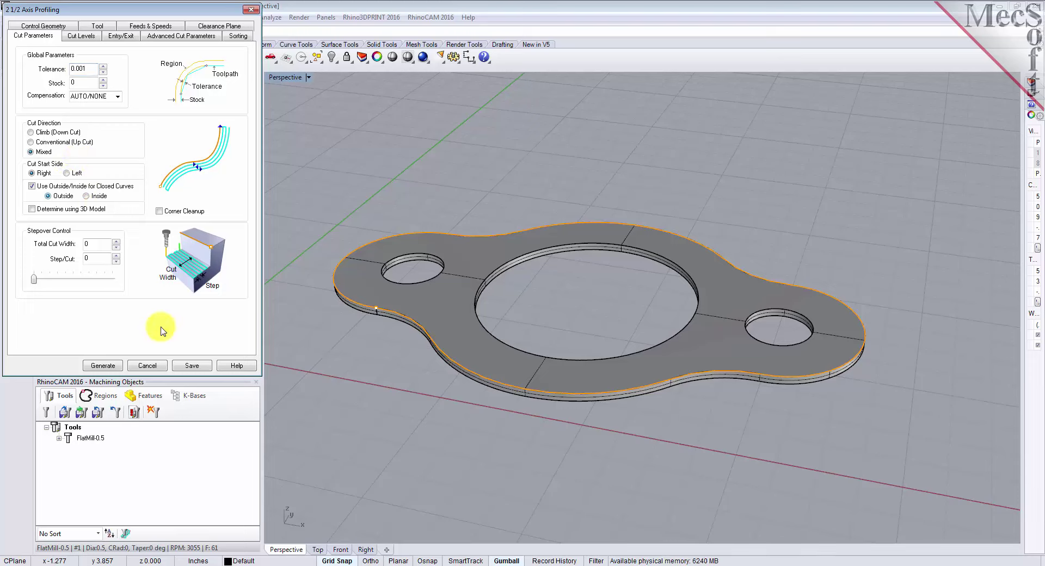
click(104, 367)
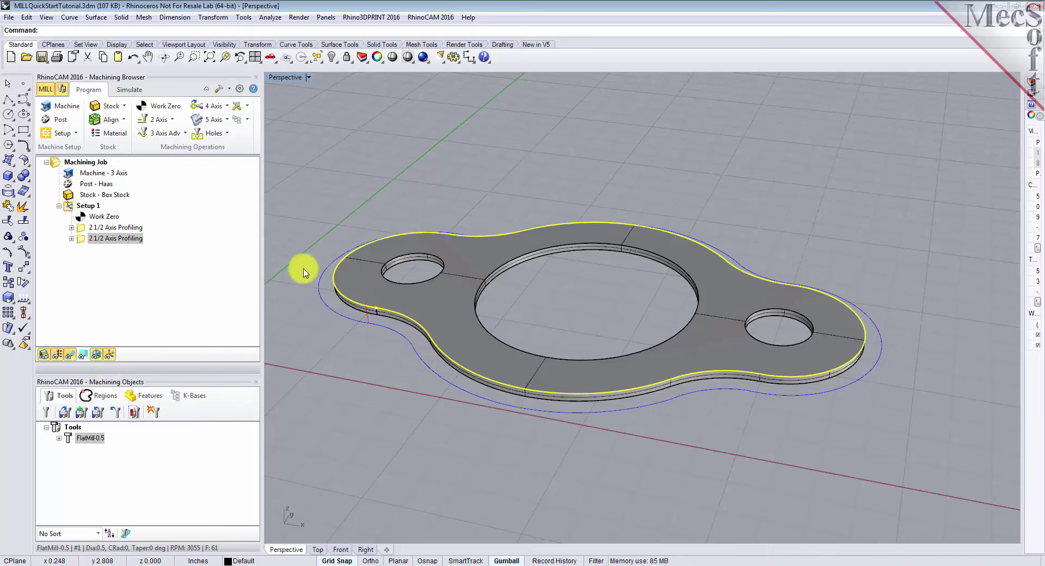
Simulate the second 2 1/2 Axis Profiling operation and inspect the perimeter cut in the stock
click(83, 240)
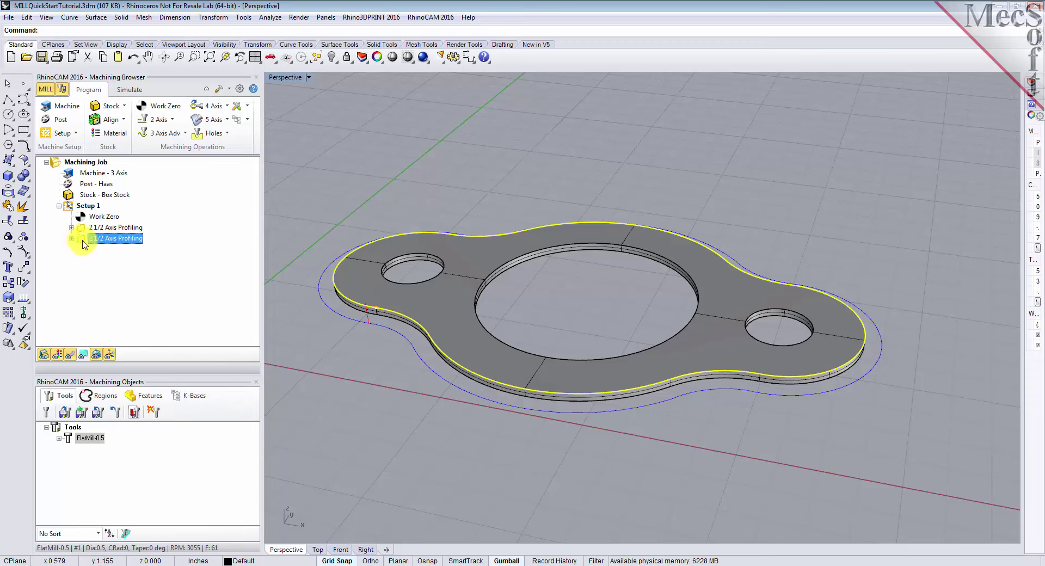
click(130, 89)
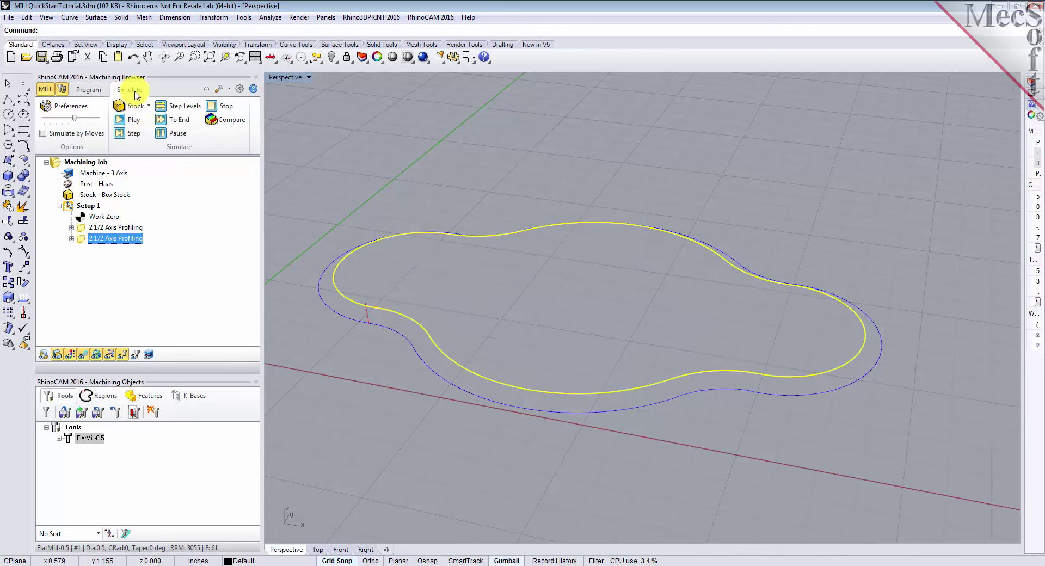
click(135, 124)
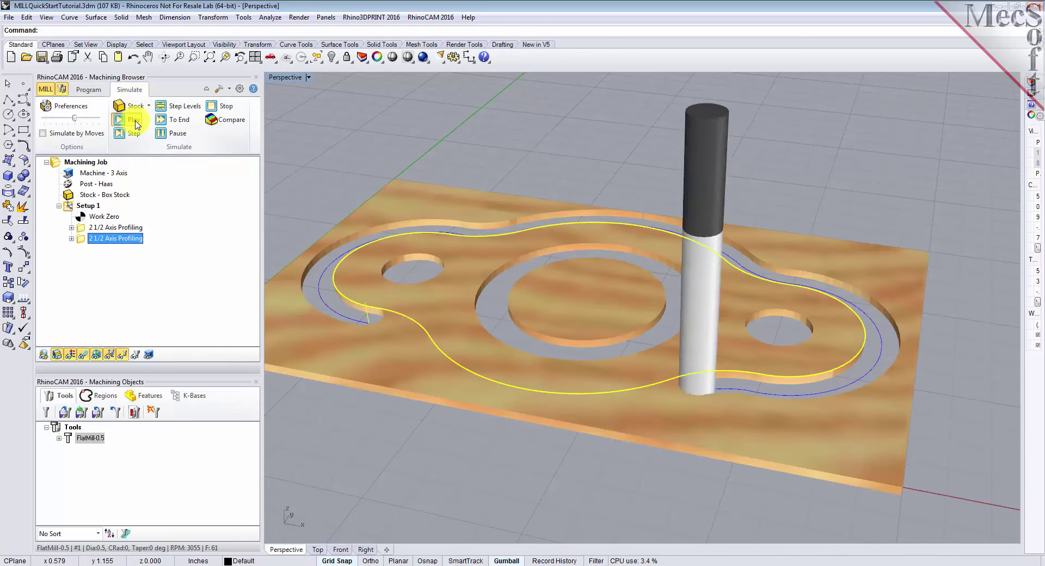
right_drag(555, 436, 599, 427)
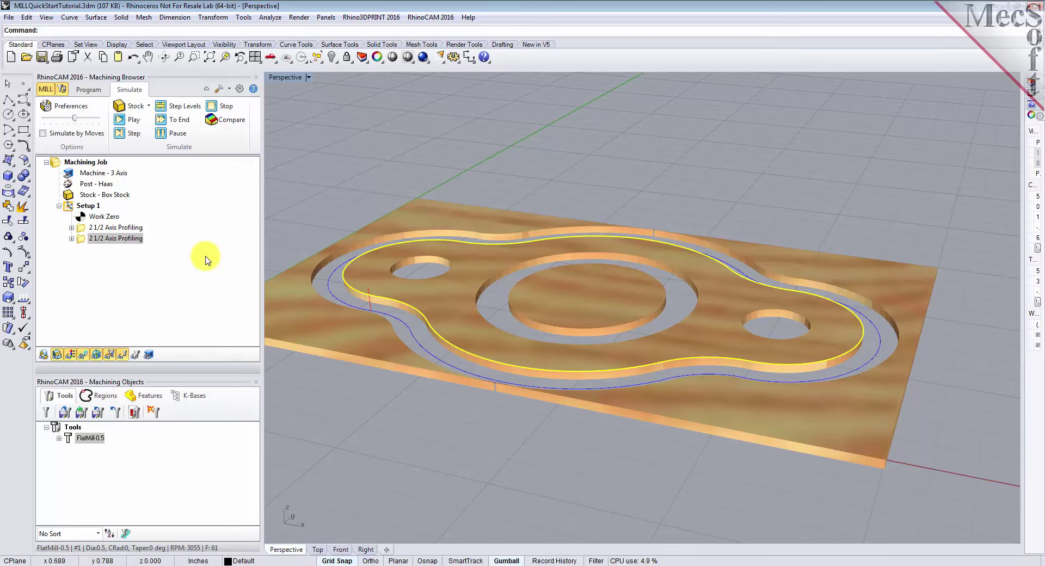
Post-process Setup 1 with the Haas post to MILLQuickStartTutorial_Setup 1.nc, then review and close the G-code file
click(69, 208)
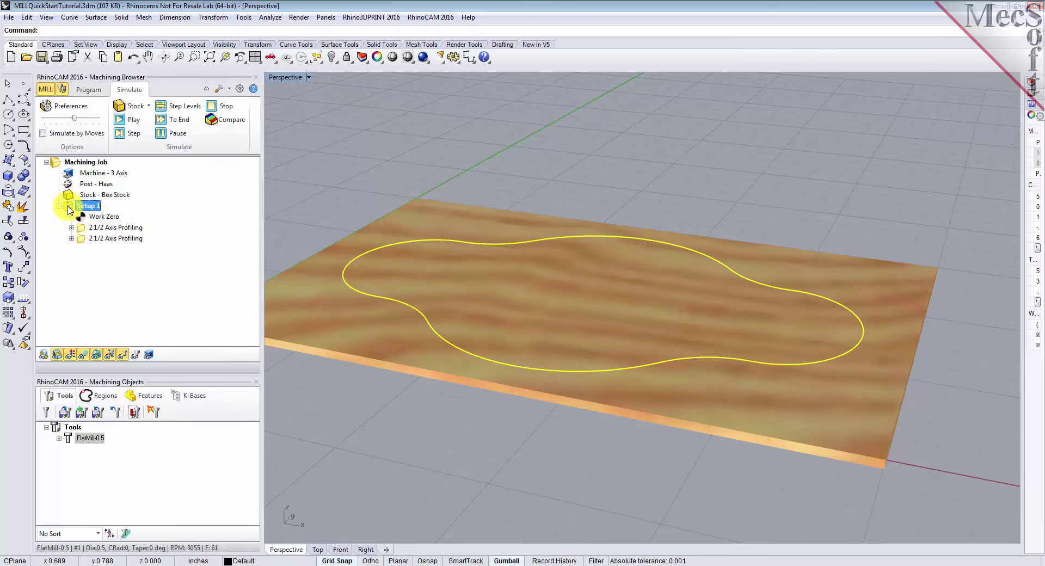
right_click(70, 209)
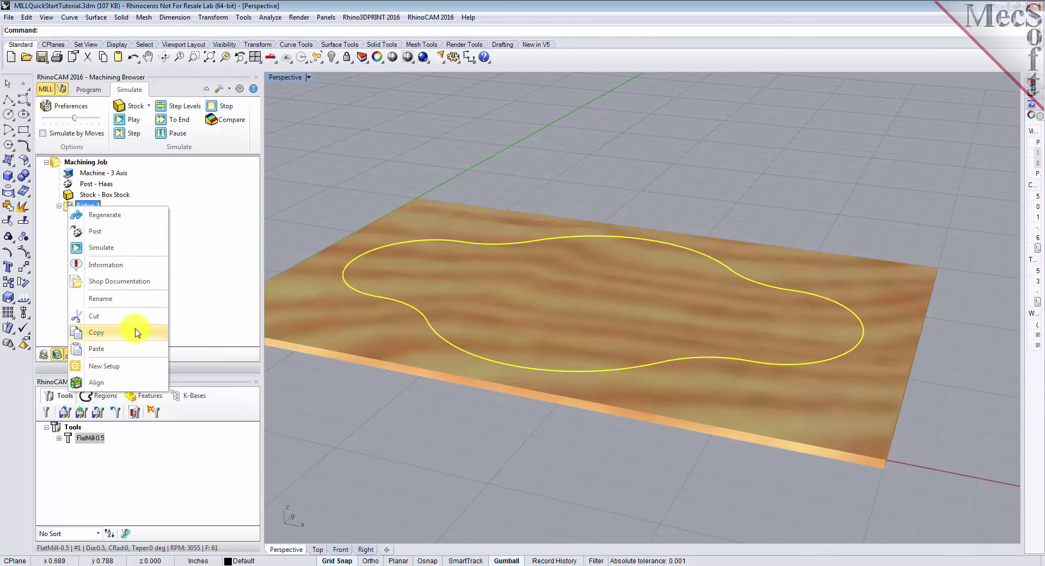
click(135, 232)
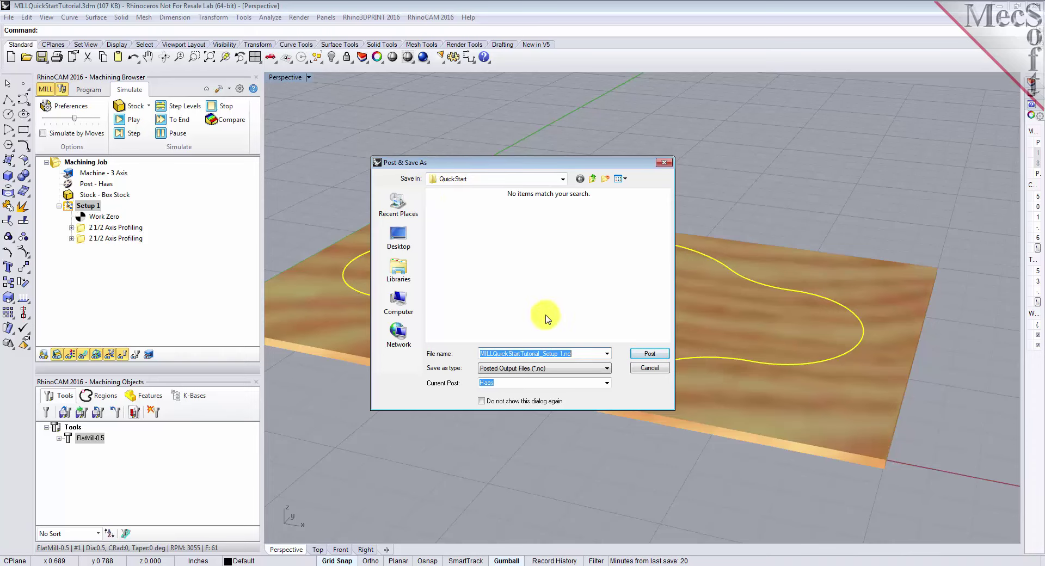
click(649, 355)
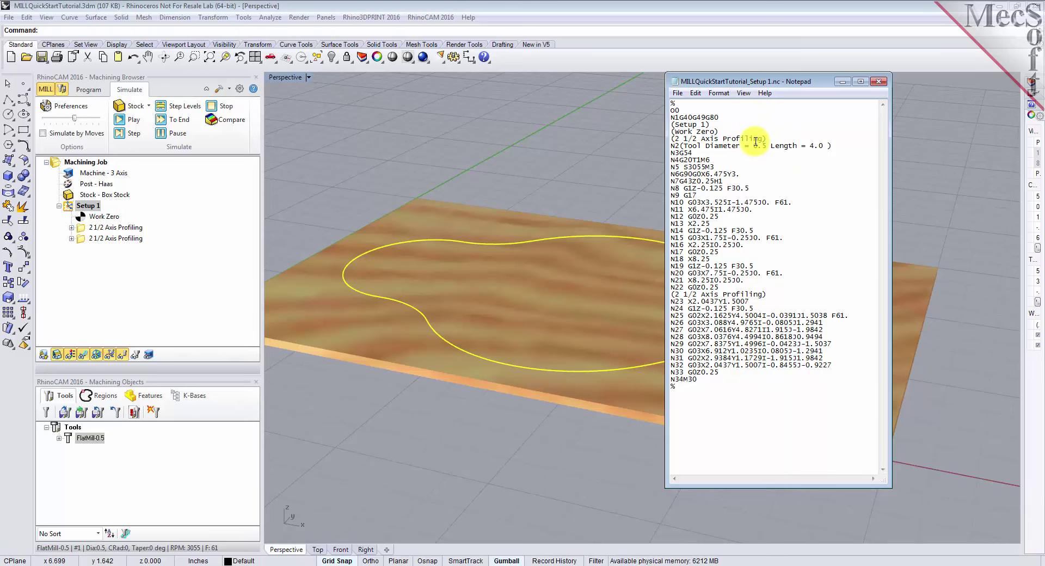
click(879, 81)
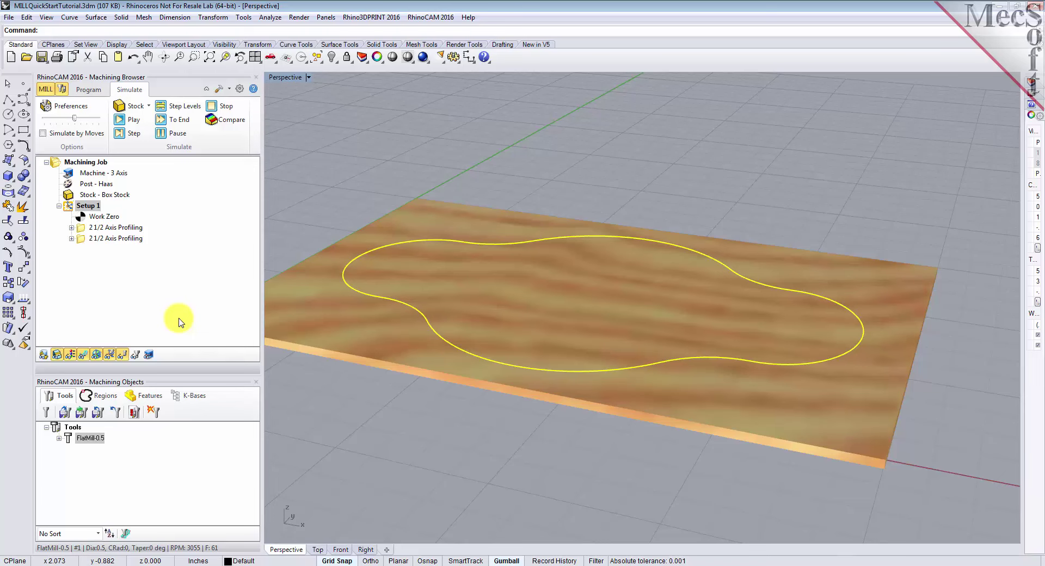
Review the machining operations information for Setup 1, including cut feeds and machine times
click(92, 92)
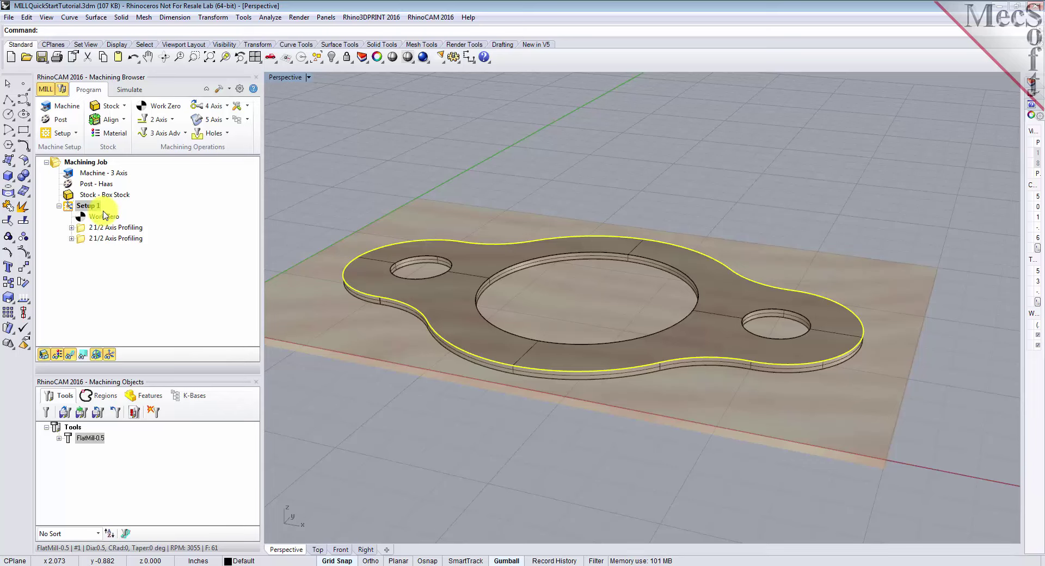
click(70, 208)
right_click(72, 210)
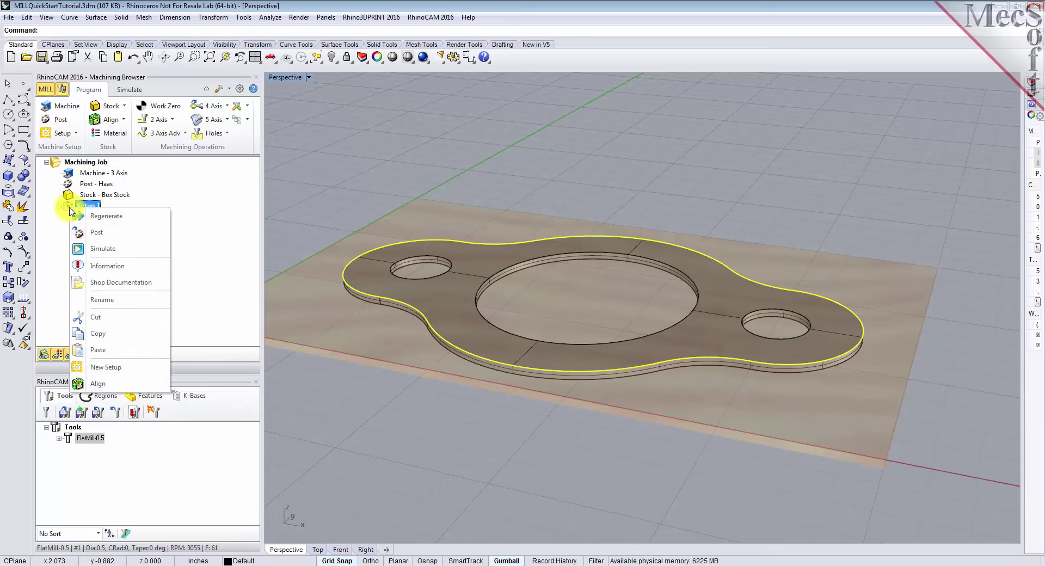
click(147, 267)
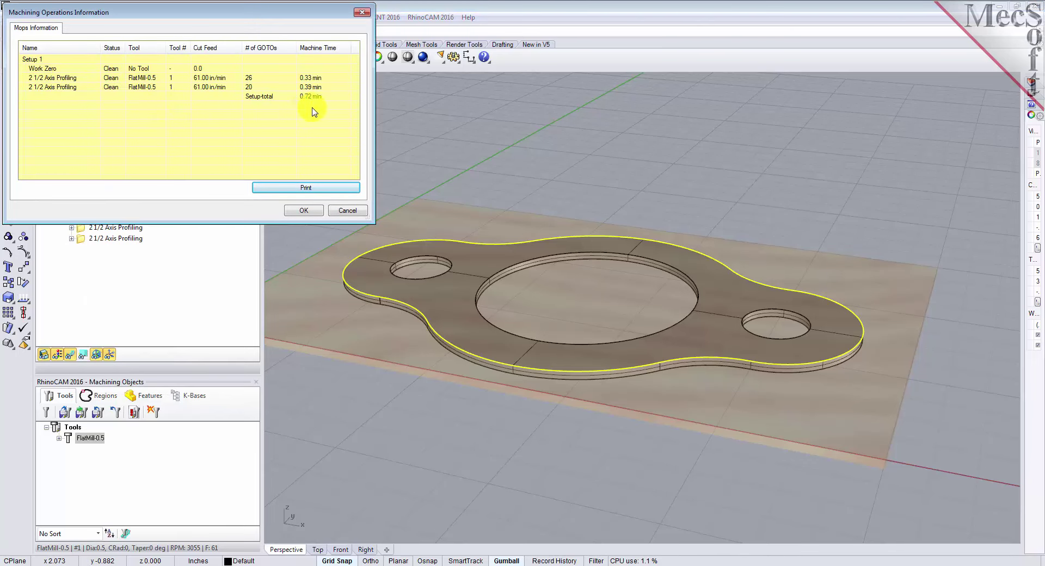
click(303, 212)
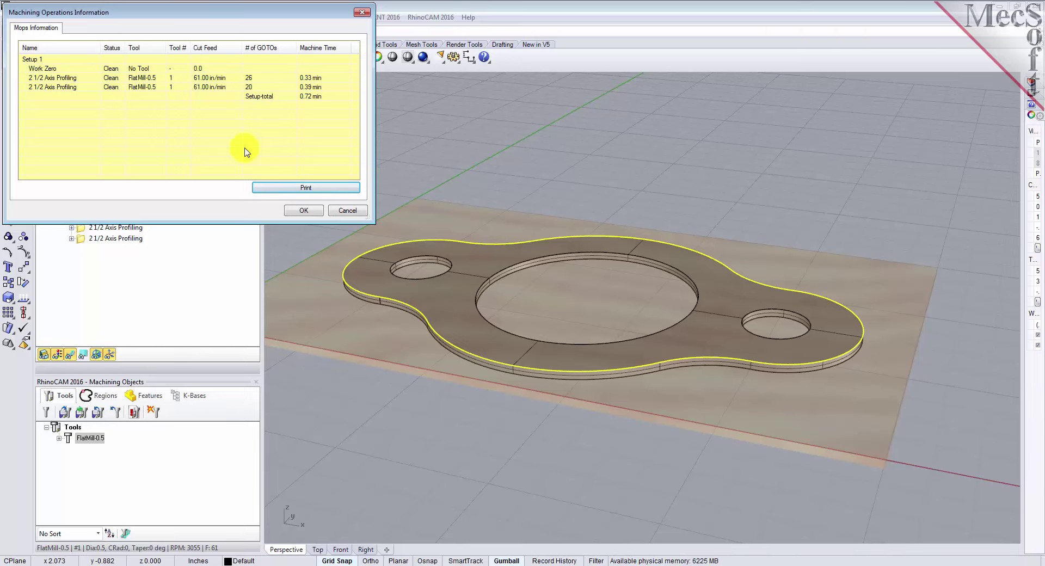
click(303, 211)
click(65, 161)
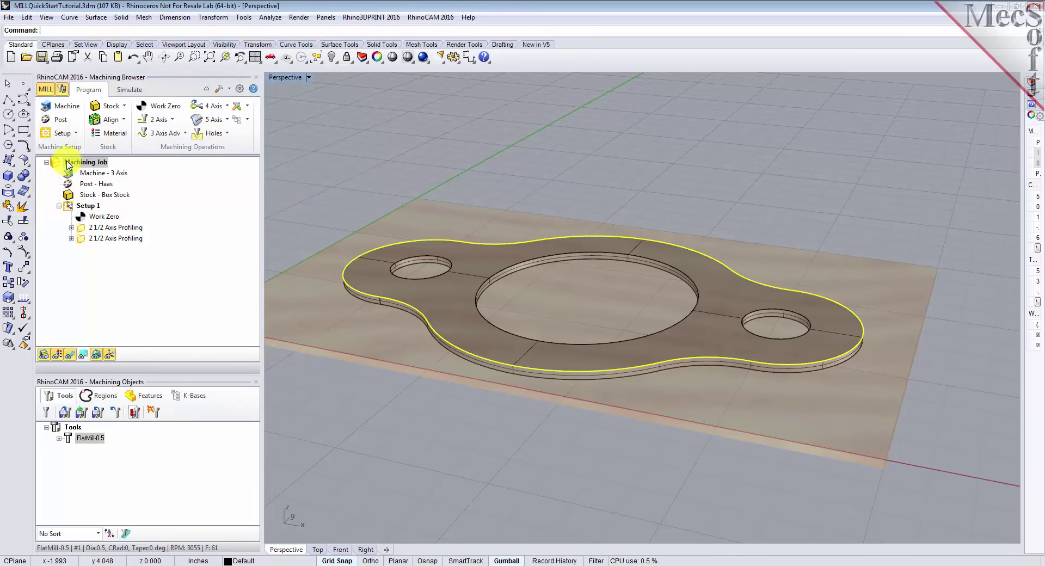
right_click(66, 161)
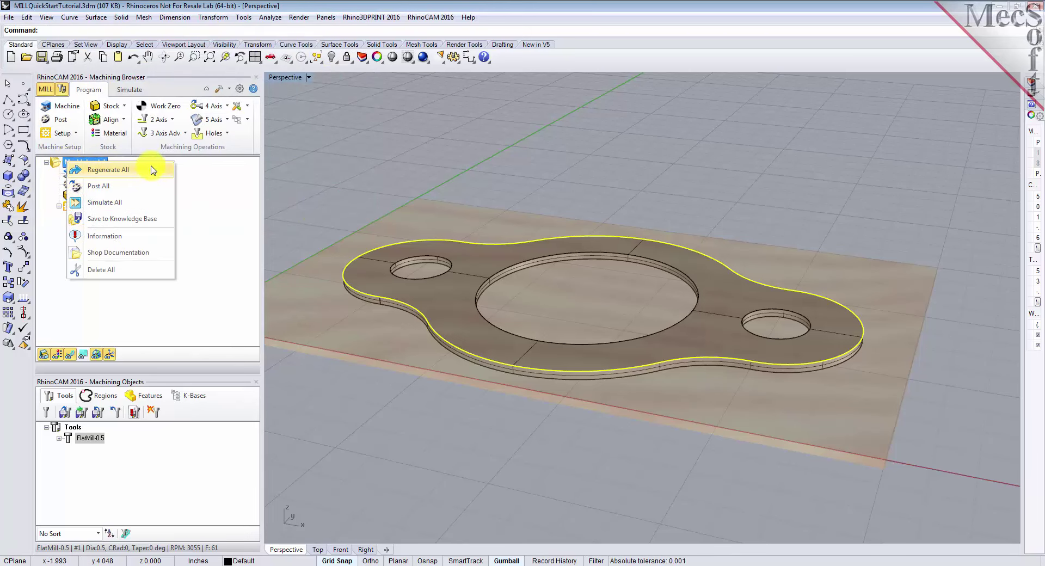
click(222, 198)
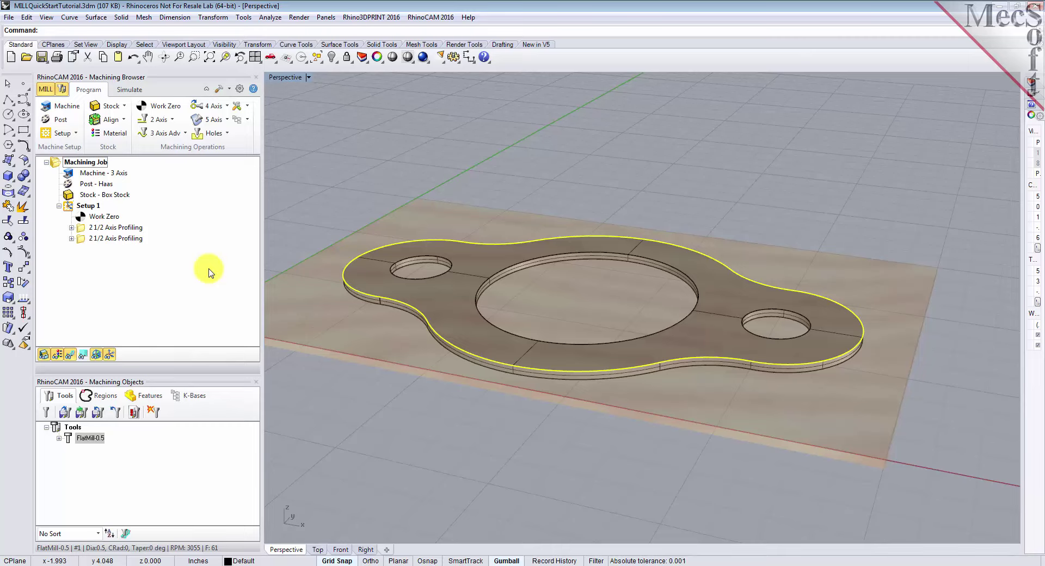
Generate shop documentation for Setup 1 and save it as MILLQuickStartTutorial.html in the QuickStart folder
click(68, 207)
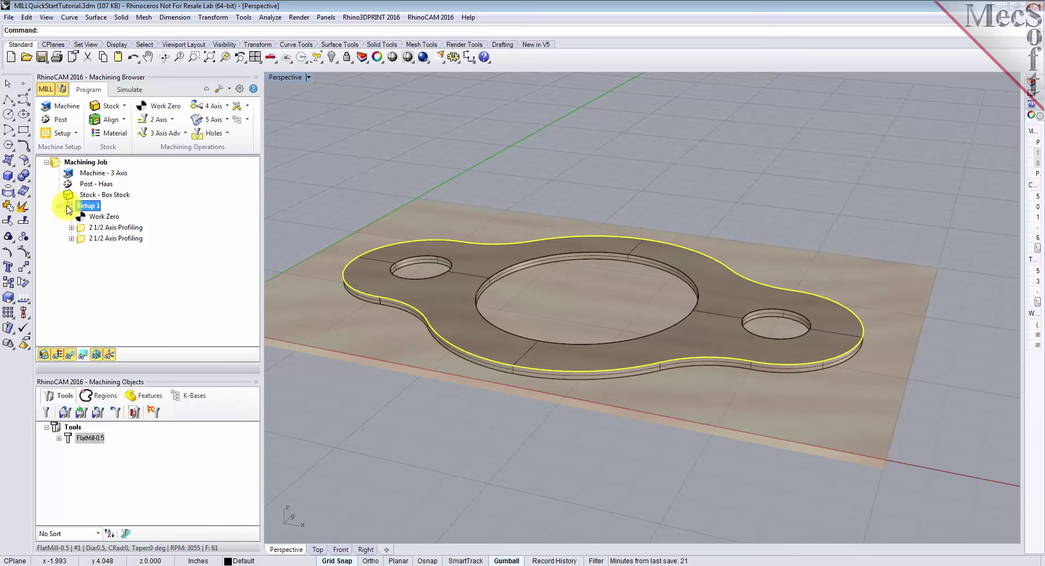
right_click(68, 208)
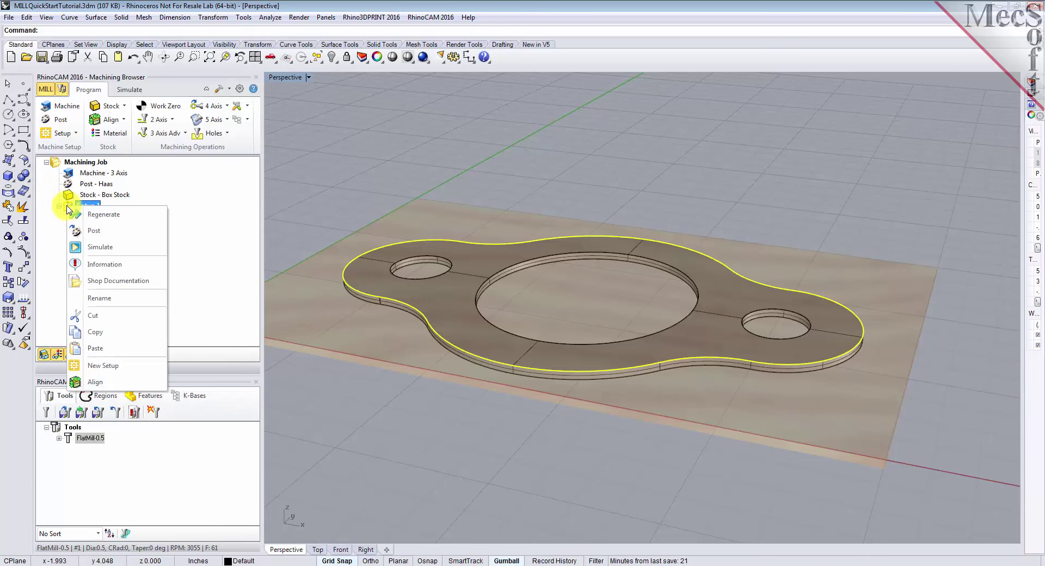
click(156, 281)
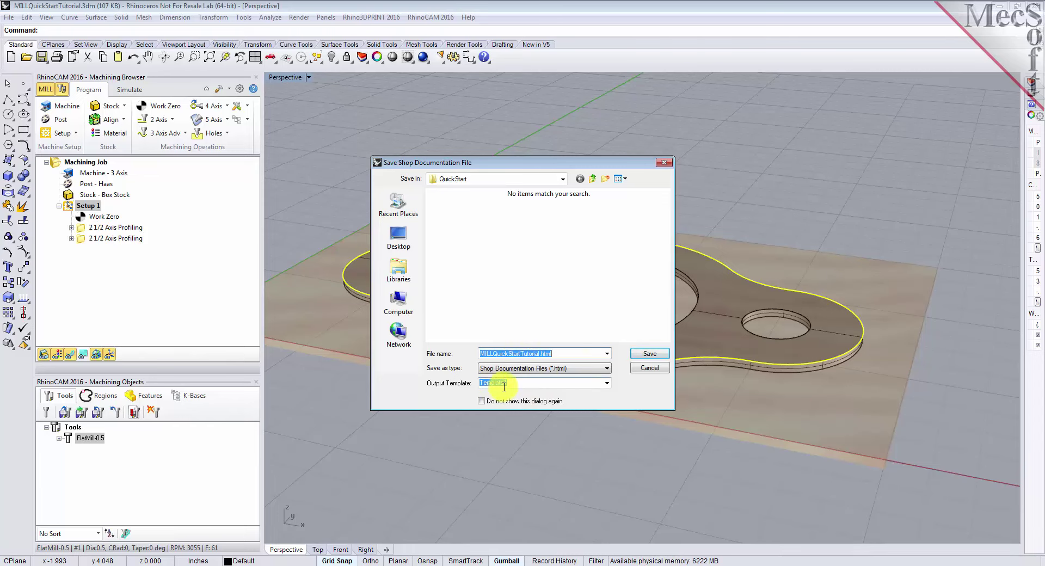
click(646, 355)
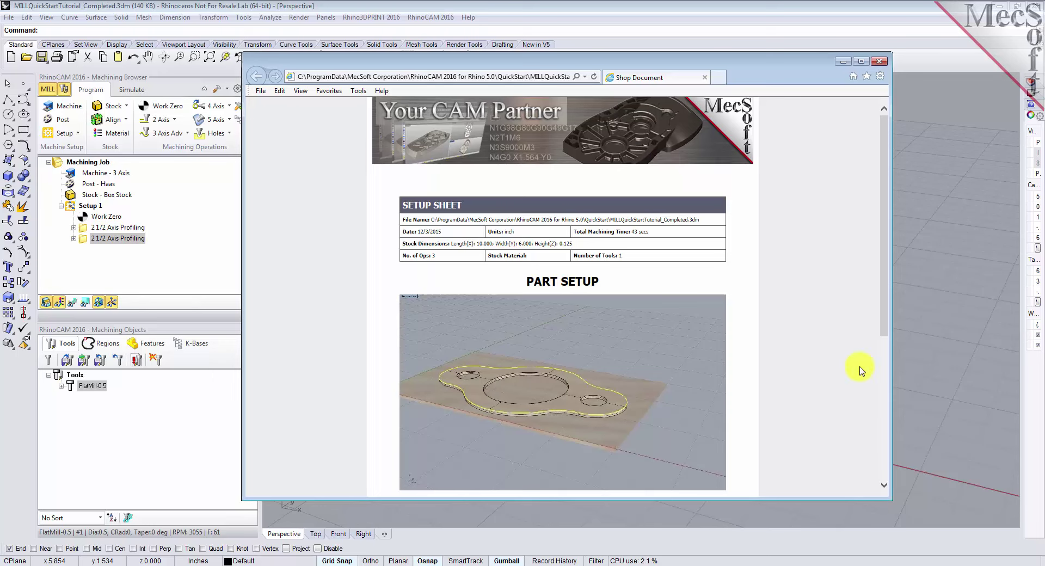
Narrow the shop document's browser window and review its setup sheet, tool list and machine operations list
drag(882, 351, 786, 363)
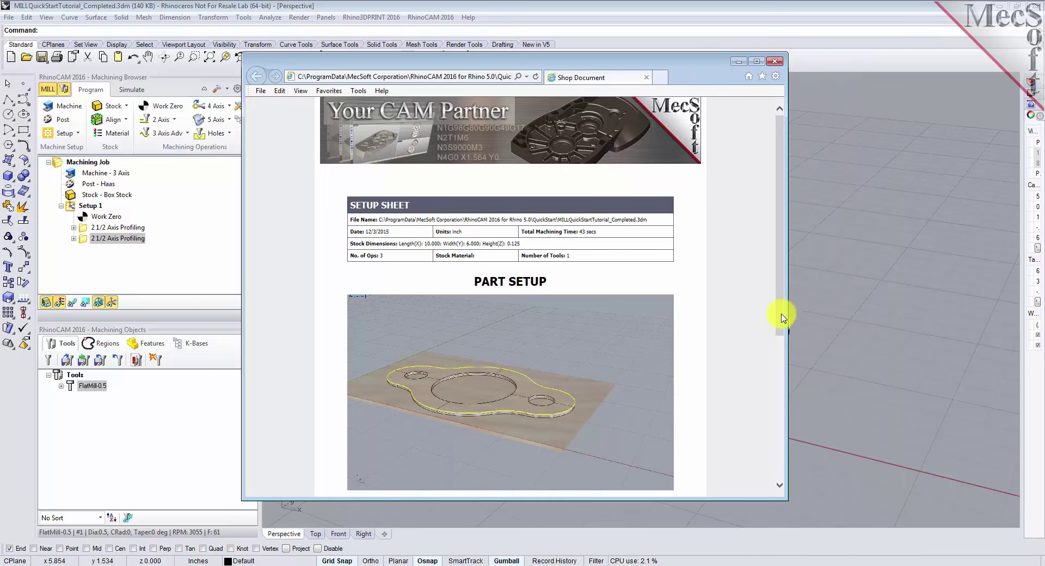
drag(785, 259, 780, 407)
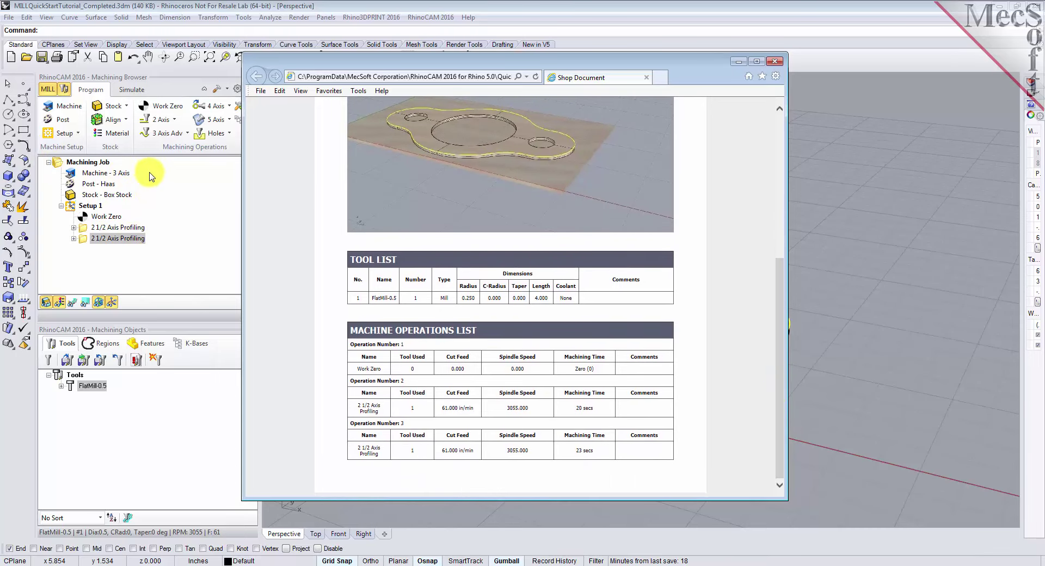
drag(774, 390, 770, 226)
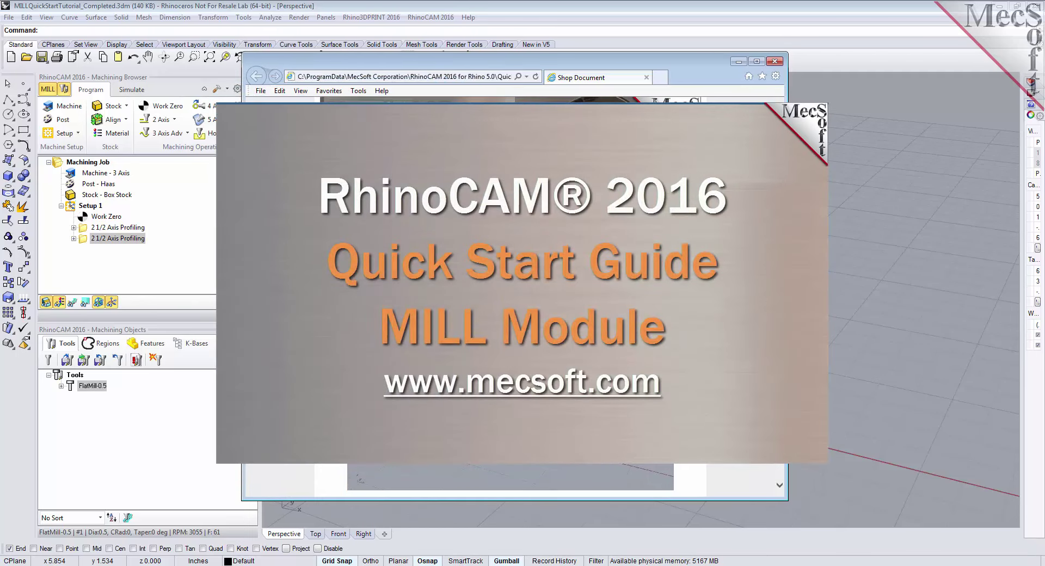